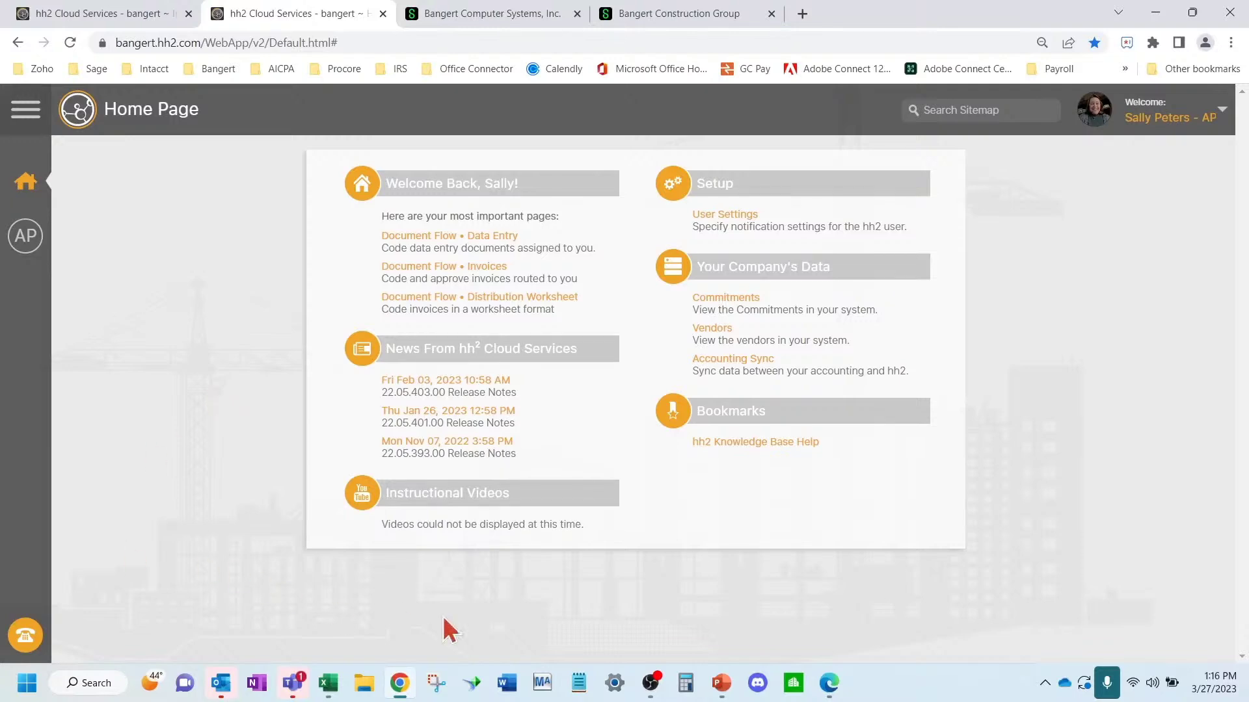
- Open the Document Acceptance page in Document Flow after checking the Data Entry queue
left_click(661, 697)
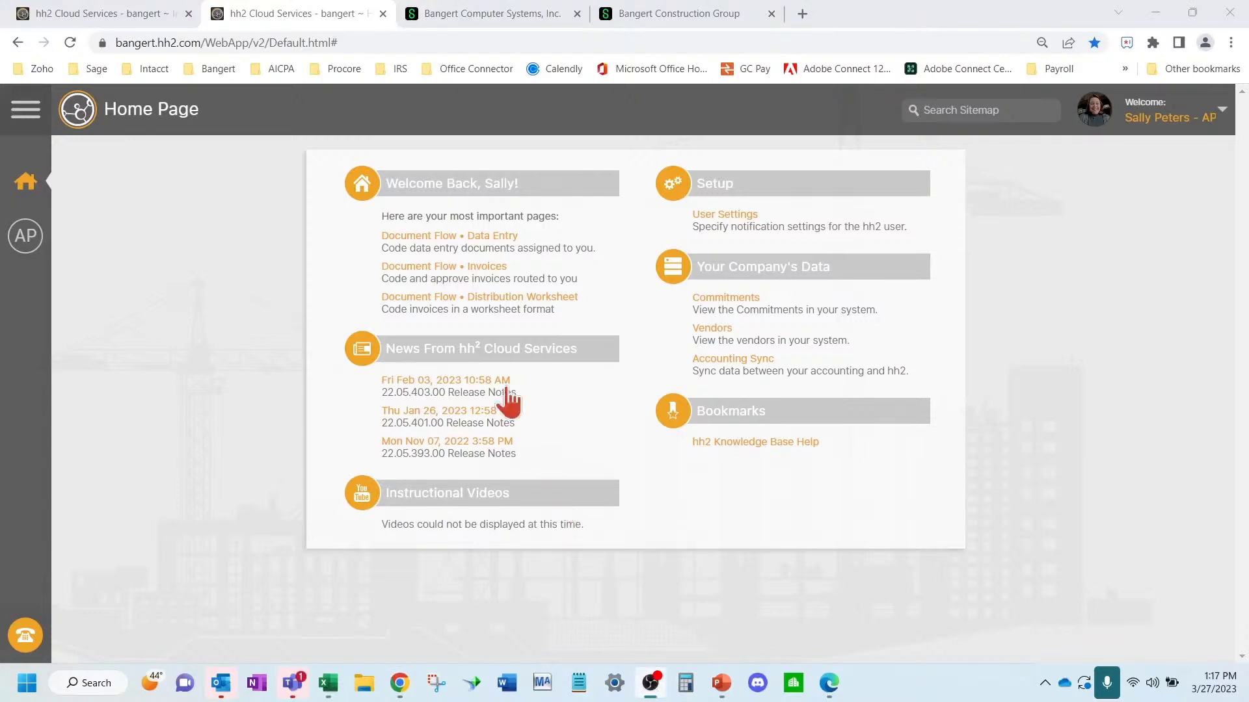
left_click(432, 237)
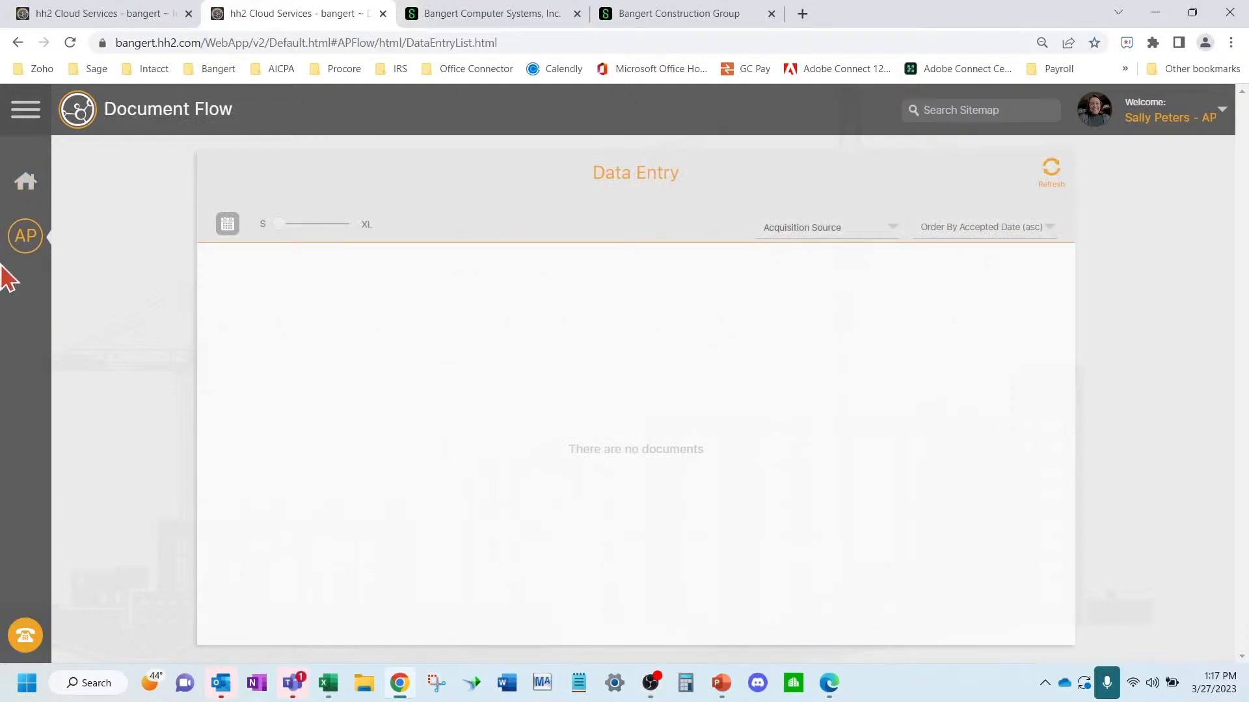
left_click(24, 245)
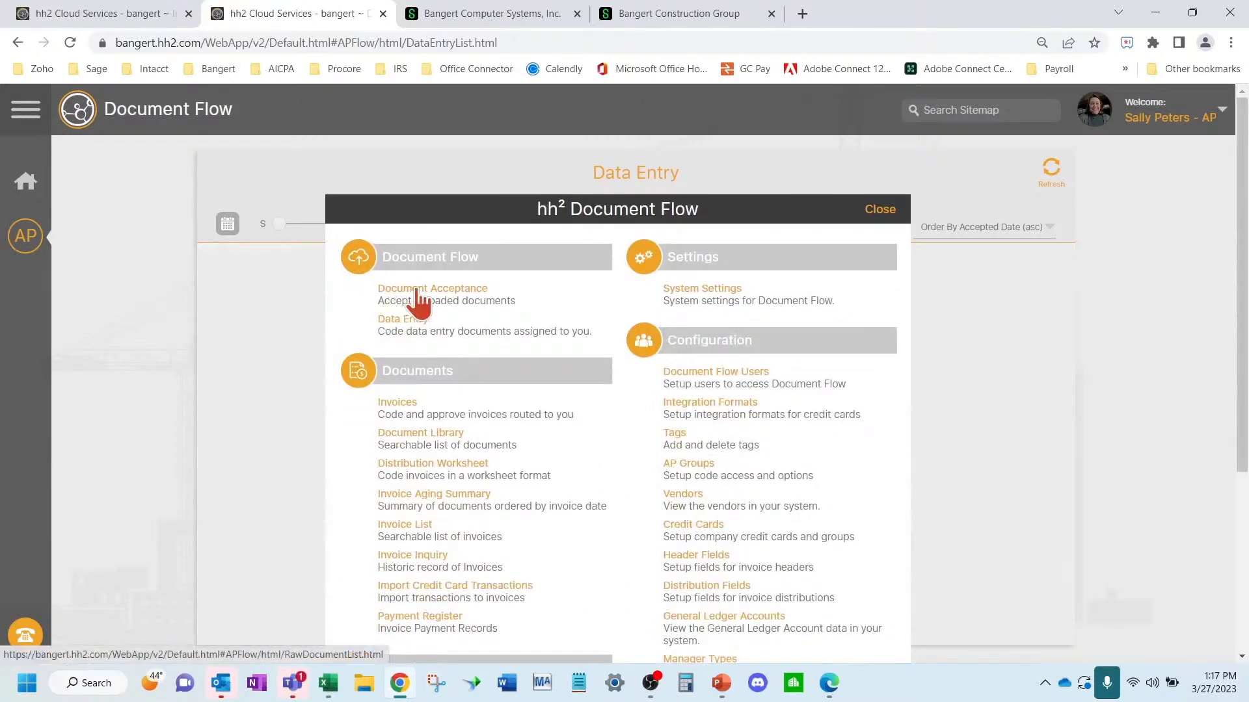
left_click(410, 289)
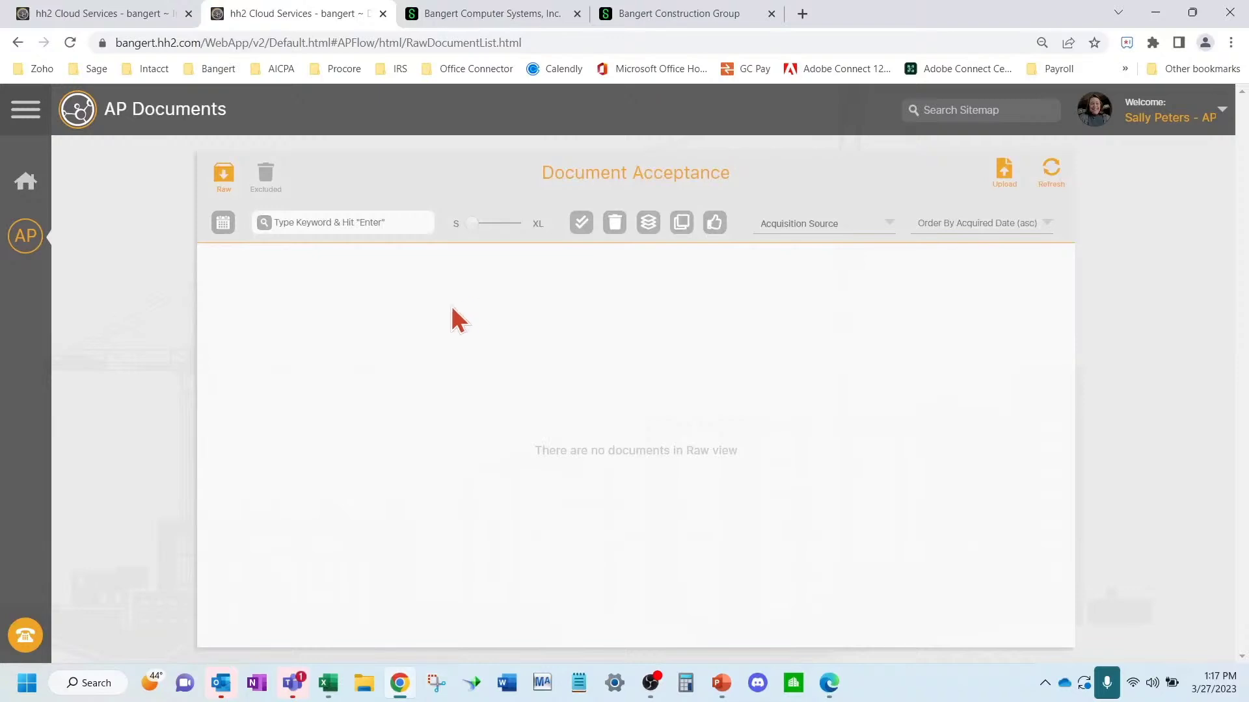
- Upload aa invoice.pdf from the Desktop folder as a new document and close the upload dialog
left_click(1017, 185)
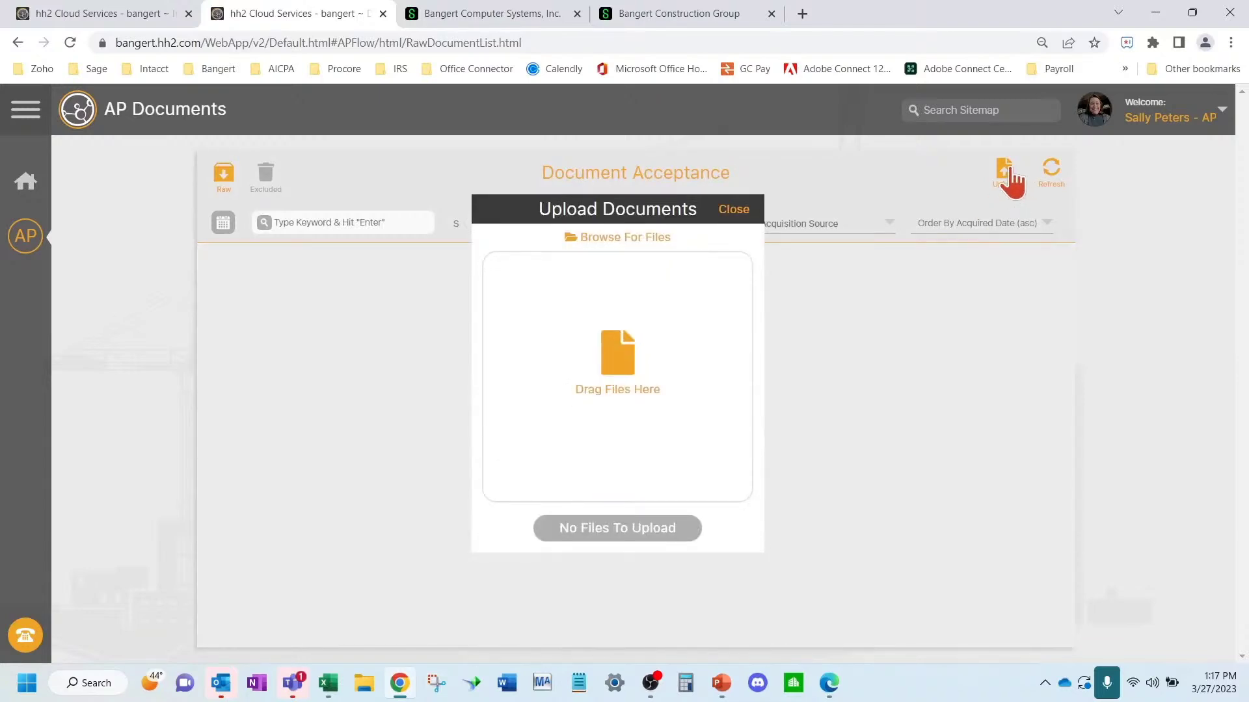
left_click(611, 238)
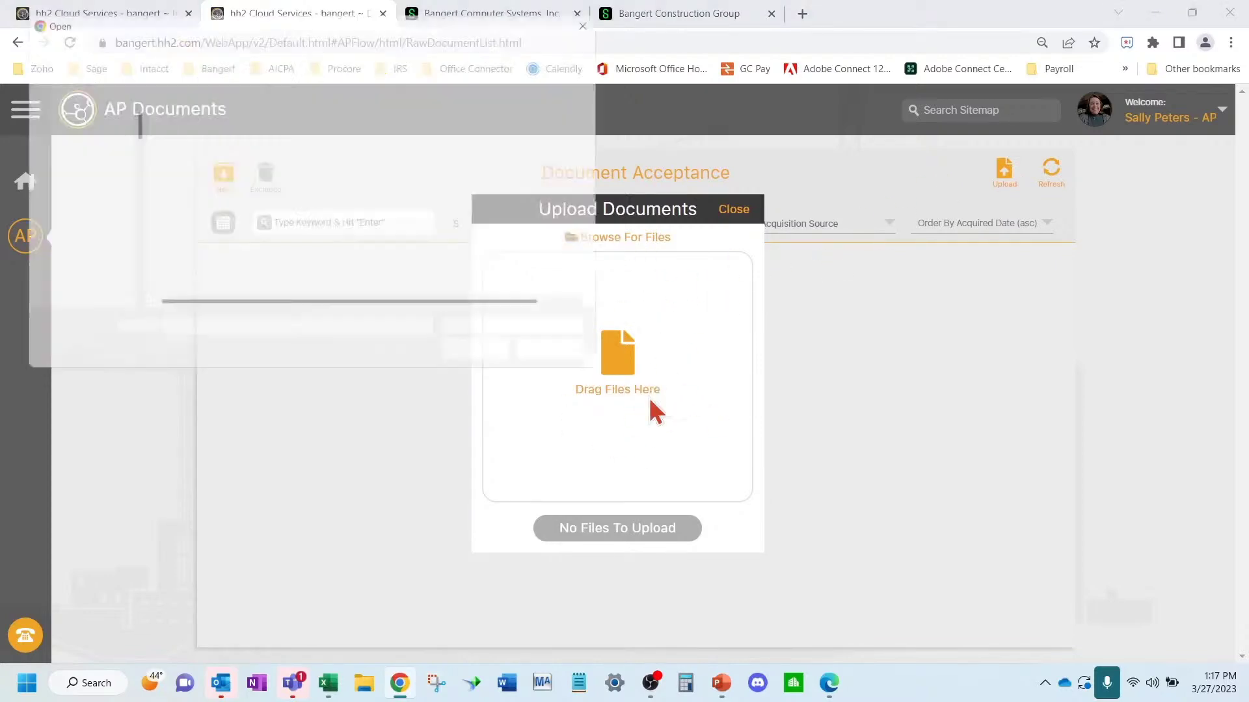
left_click(424, 104)
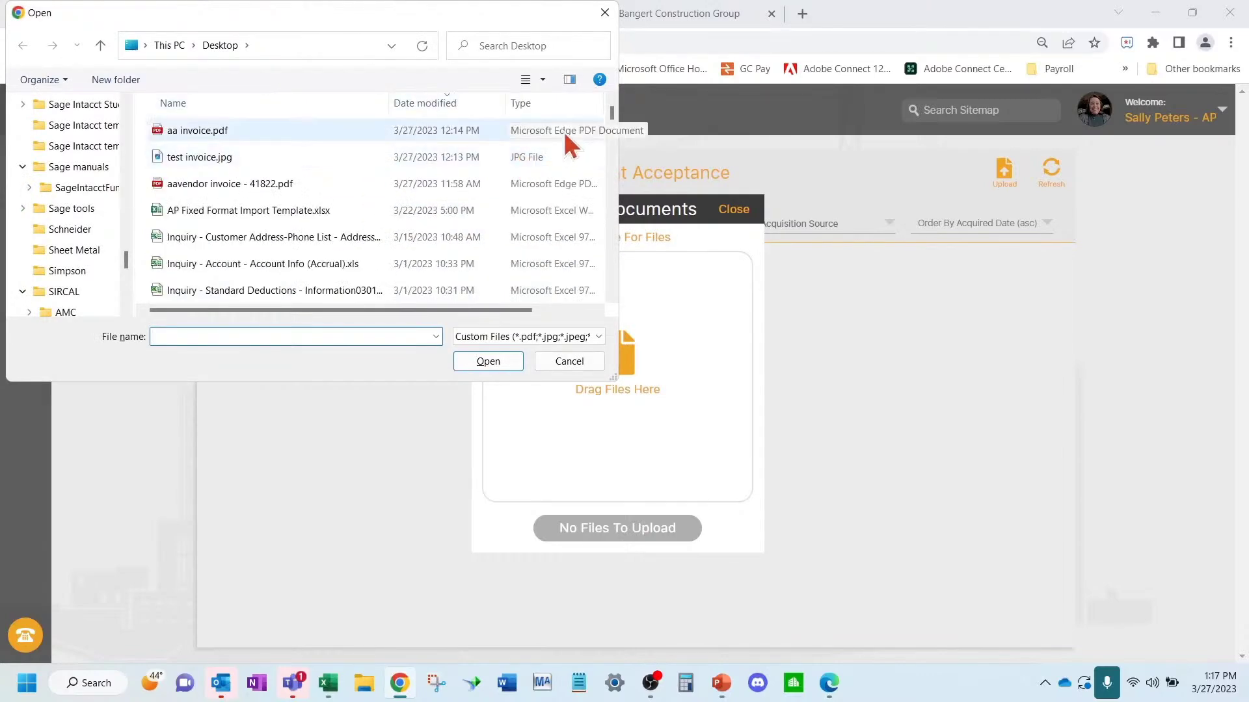
double_click(272, 131)
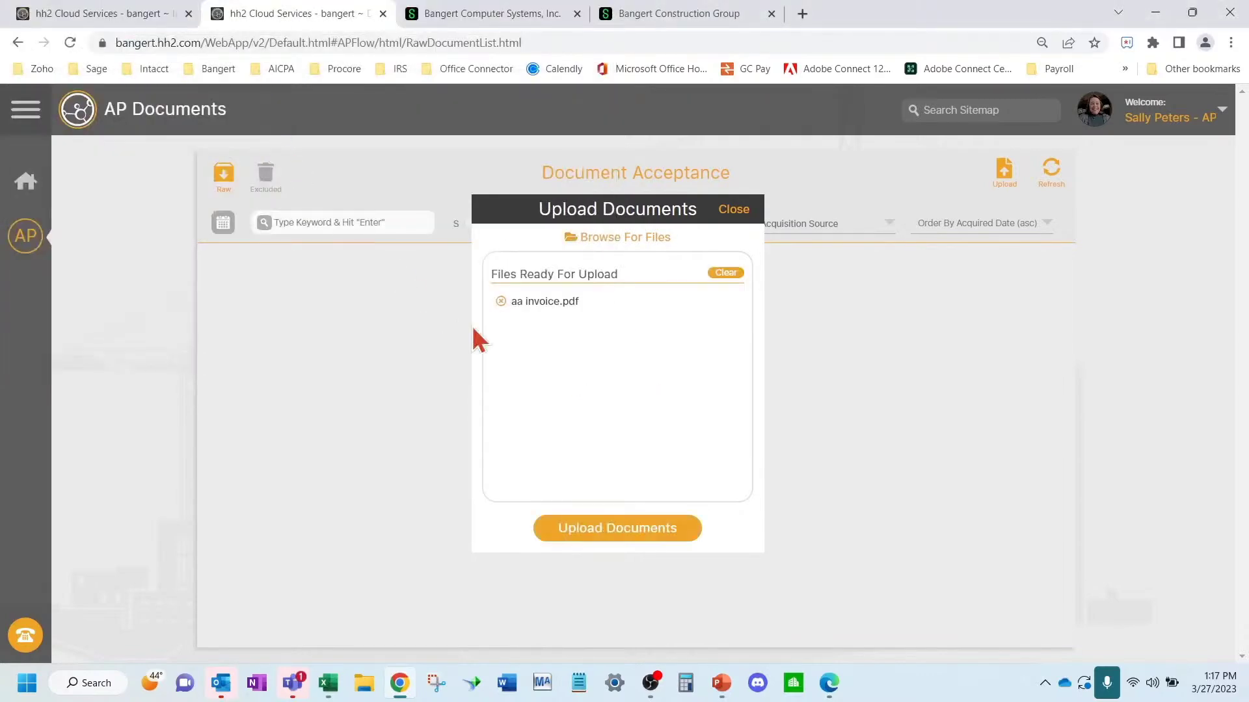
left_click(638, 534)
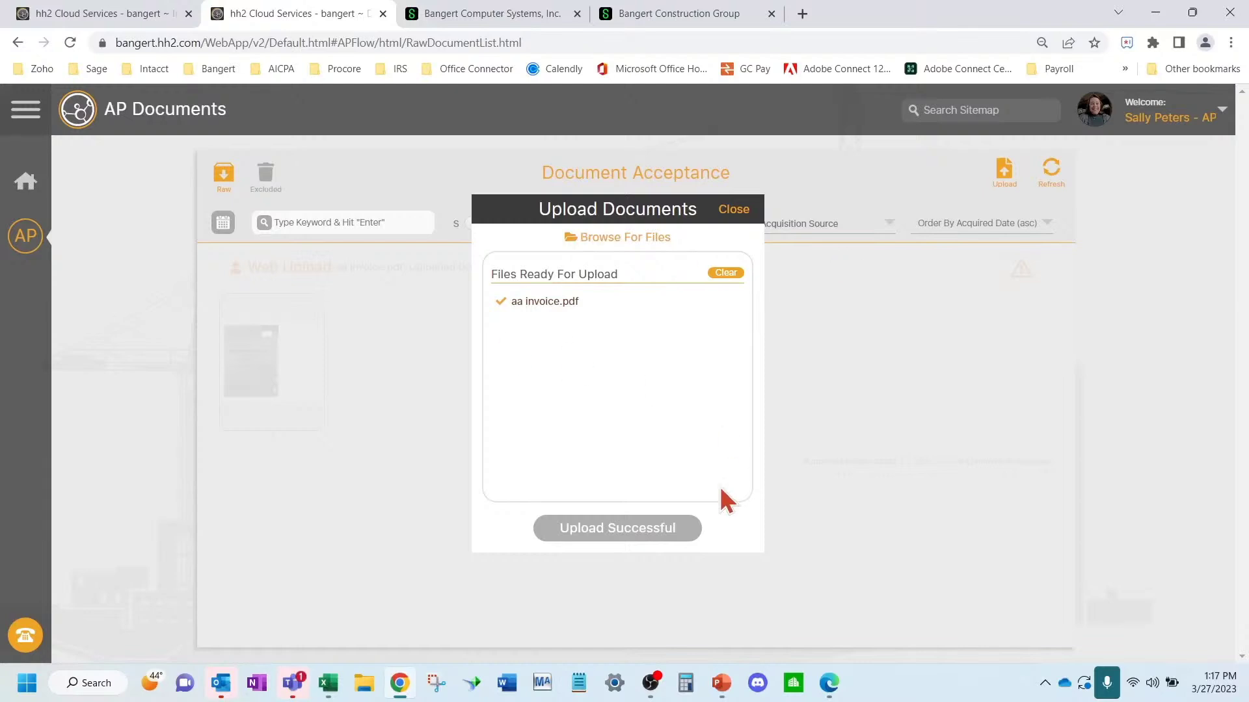
left_click(734, 209)
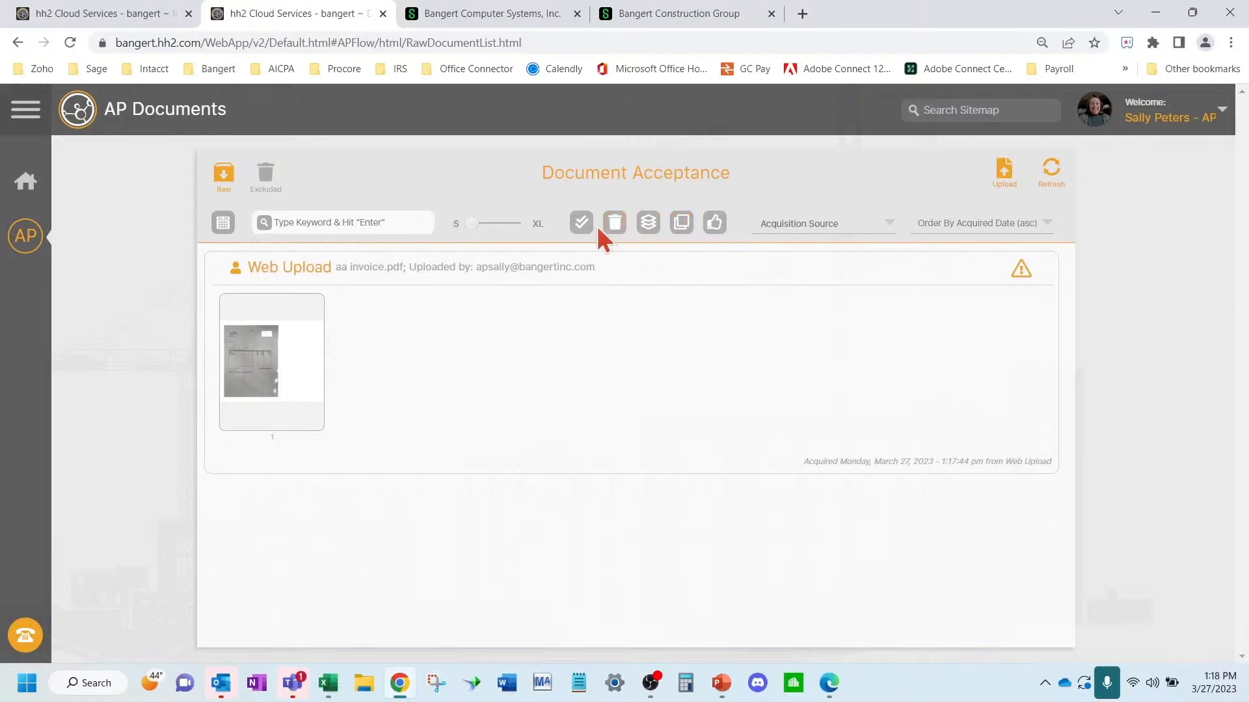
- Accept the uploaded aa invoice.pdf page as a document and send it on to Data Entry
left_click(278, 343)
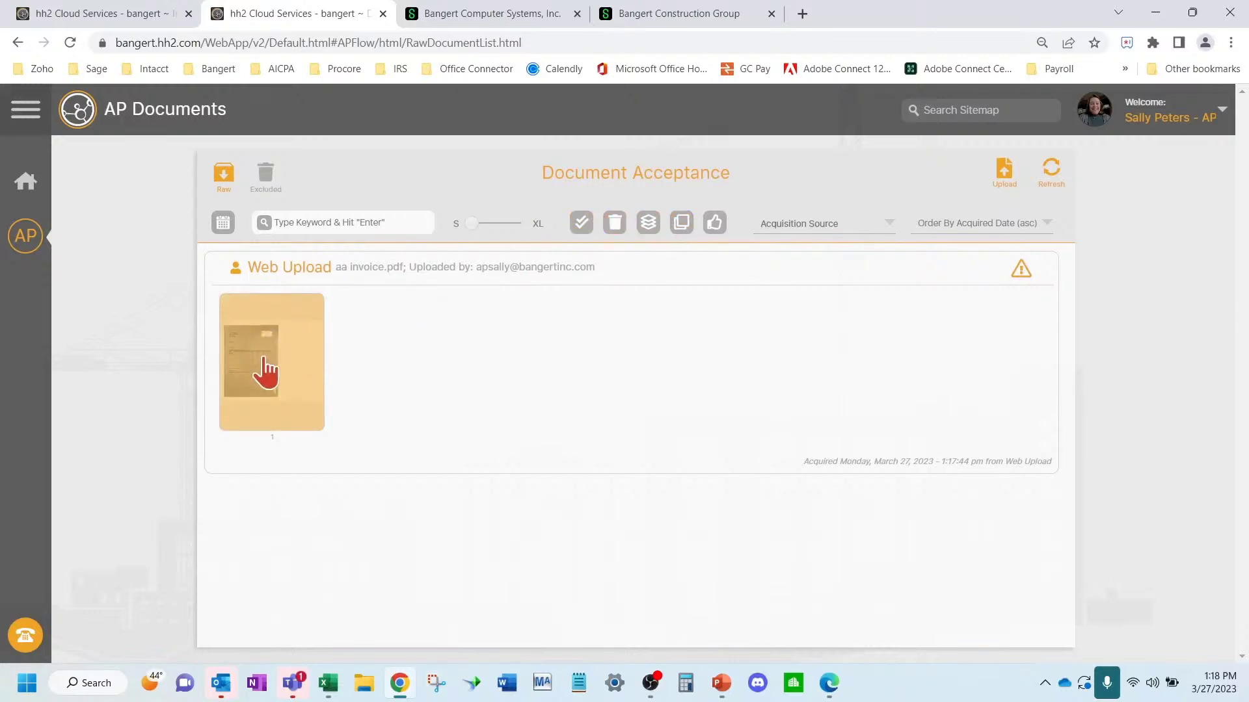
left_click(264, 357)
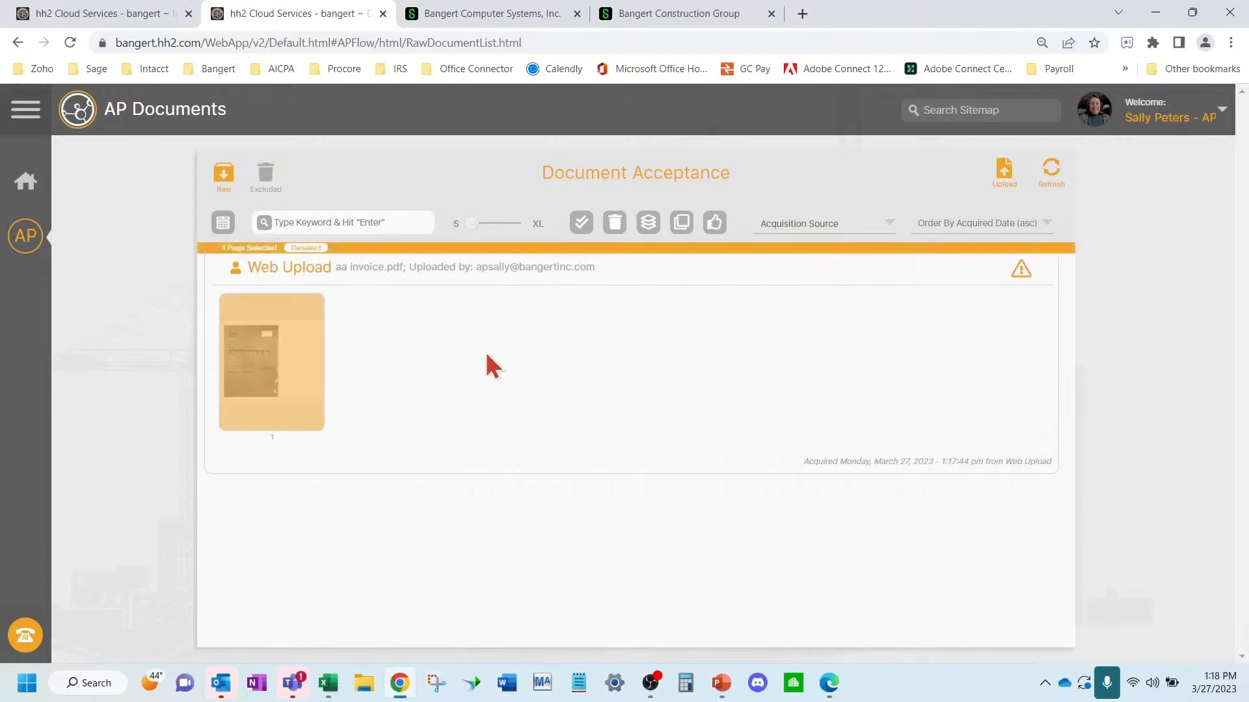
left_click(715, 224)
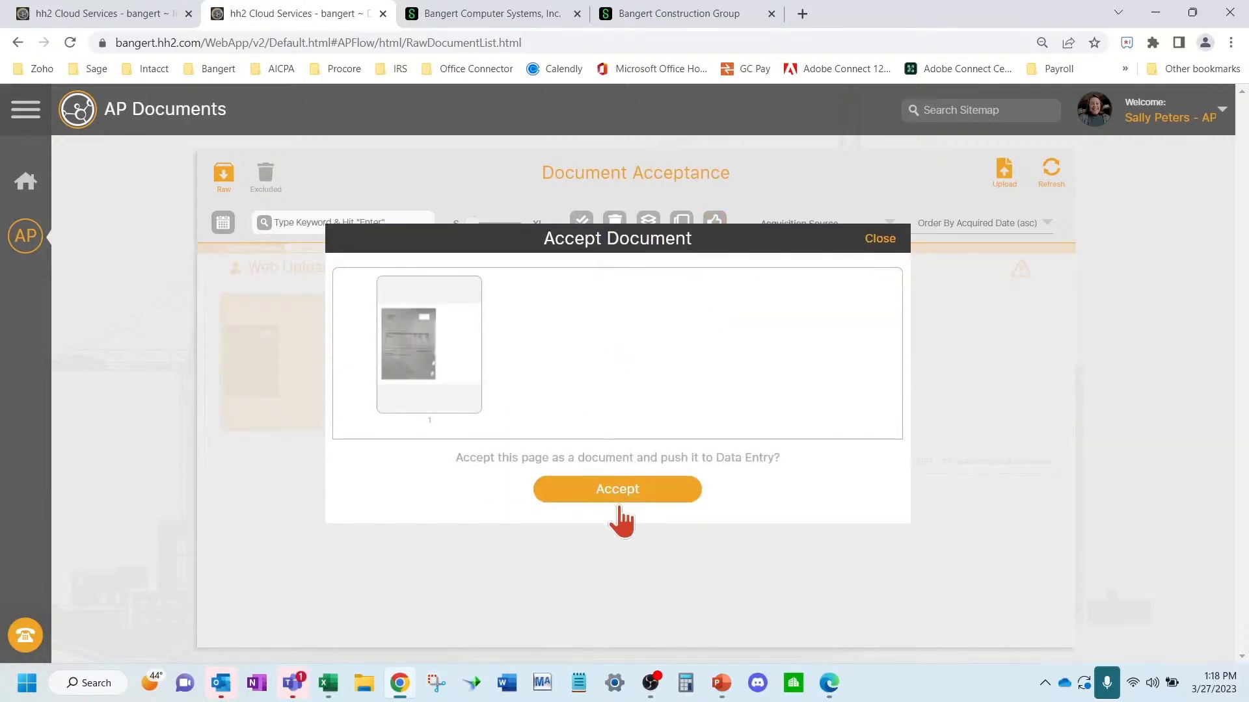
left_click(625, 497)
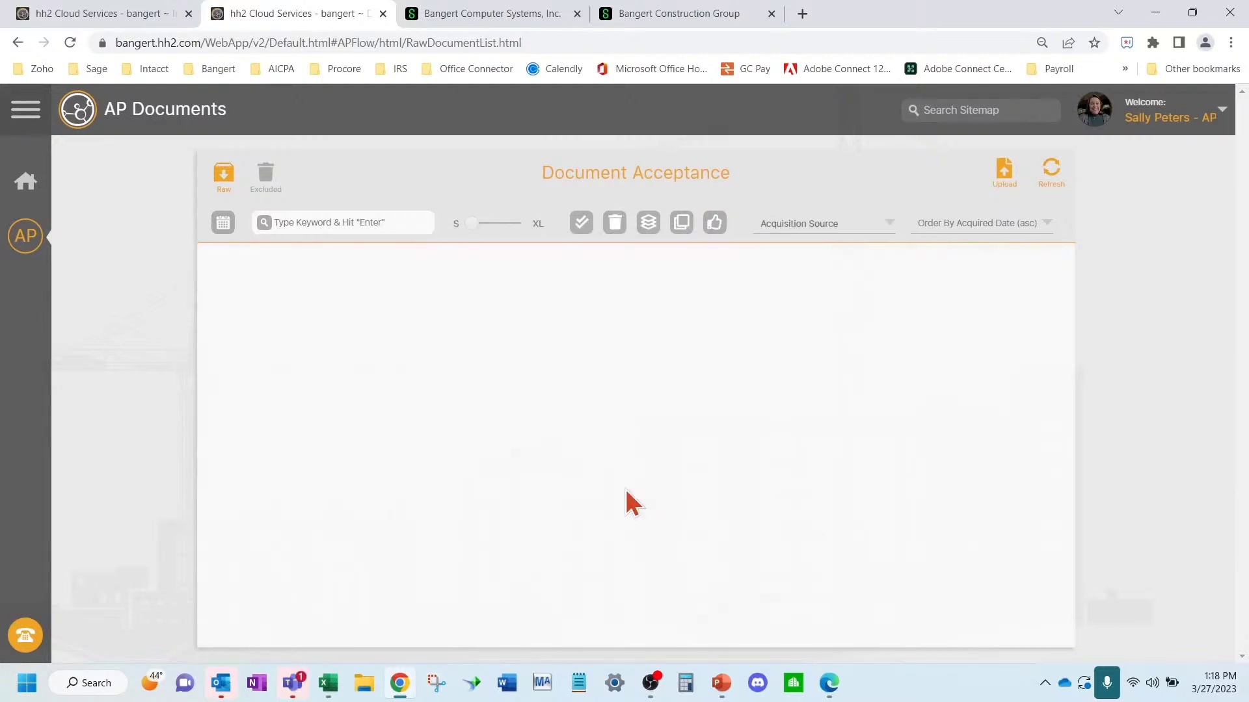
- Open the newly accepted invoice from the Document Flow Data Entry list
left_click(26, 238)
left_click(422, 324)
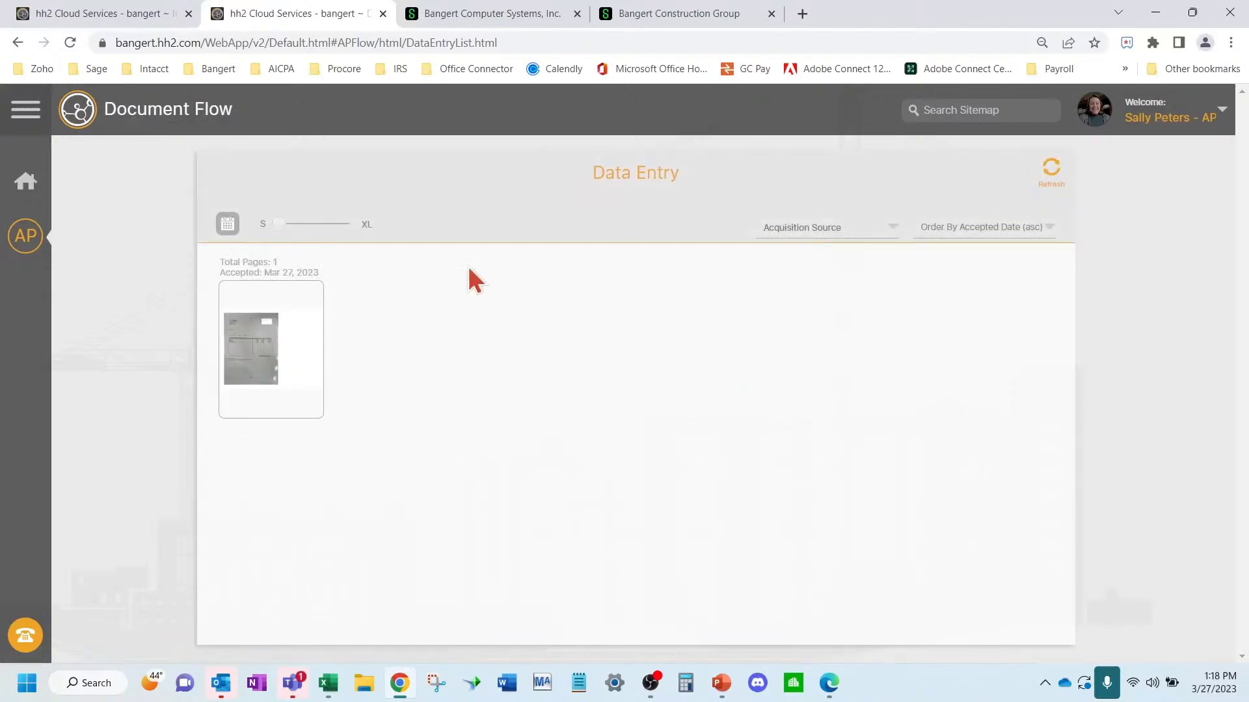
left_click(271, 344)
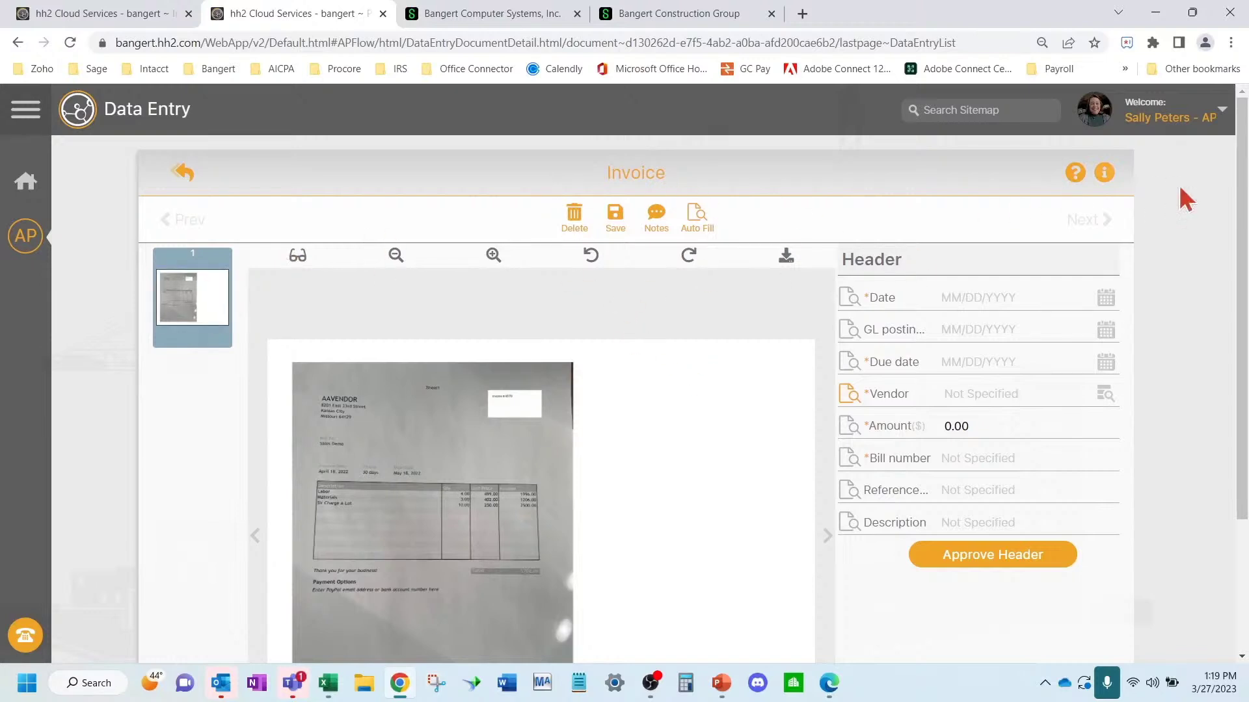
- Set the invoice date and GL posting date to 03/27/2023 and the due date to 04/27/2023
left_click(982, 300)
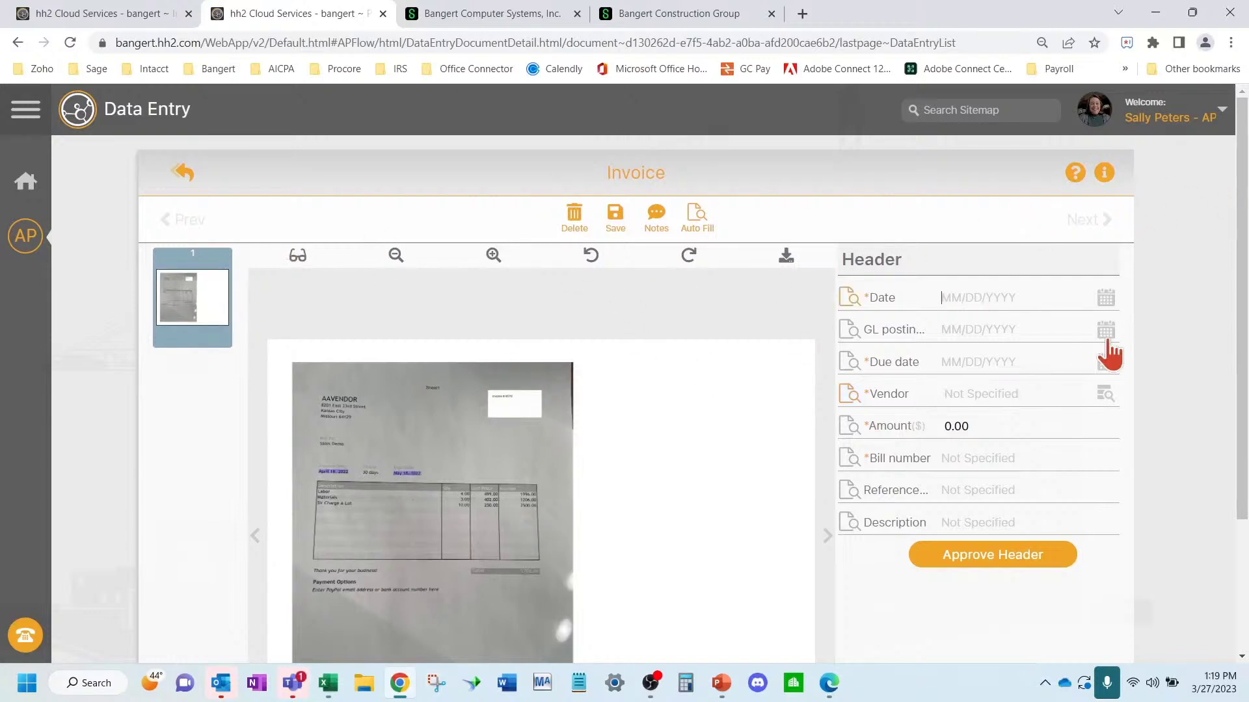
type("03/27/2023")
key("Tab")
key("Tab")
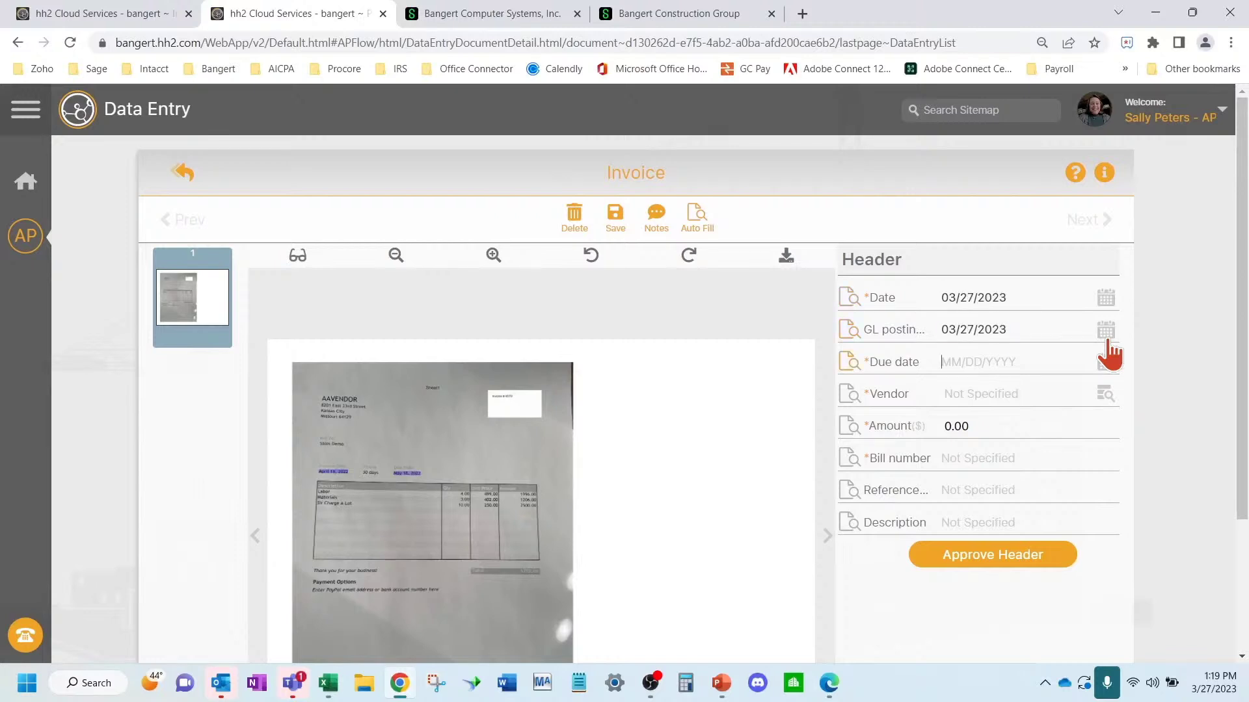
type("04/27/2023")
key("Tab")
- Enter vendor AAA Electronics, amount 5702.00 and bill number 4788 in the invoice header, and approve the header
type("aaa")
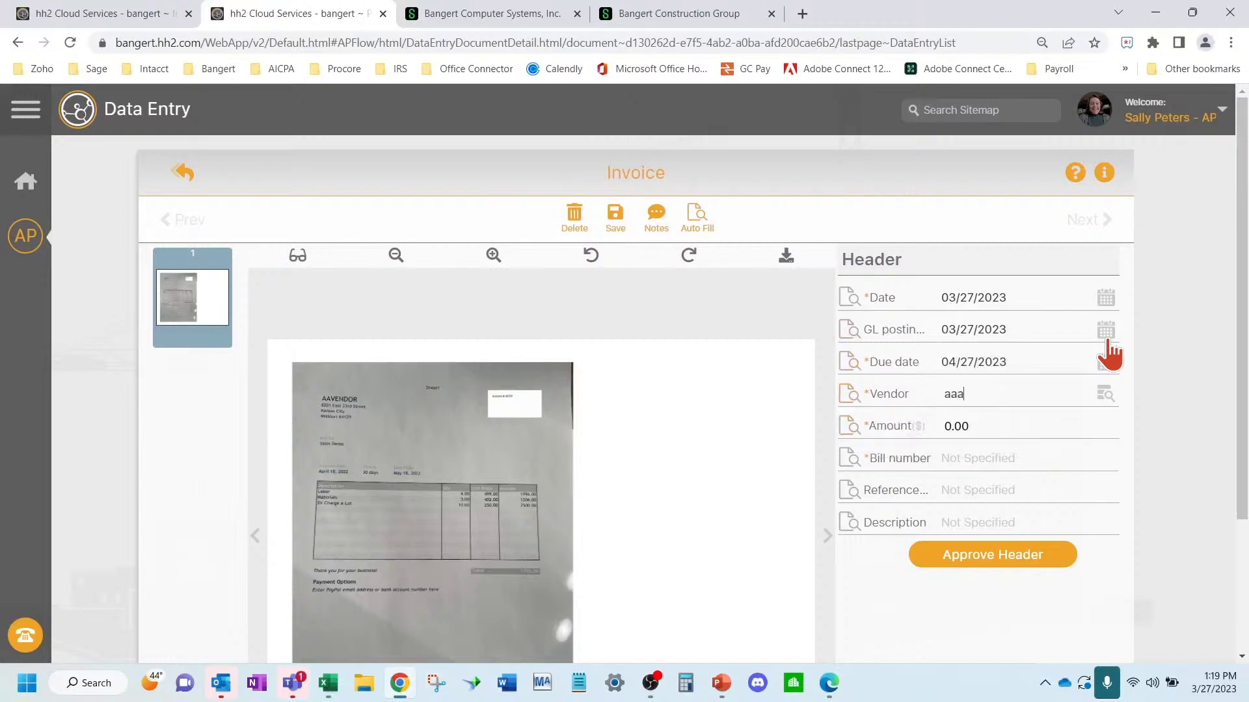
left_click(950, 494)
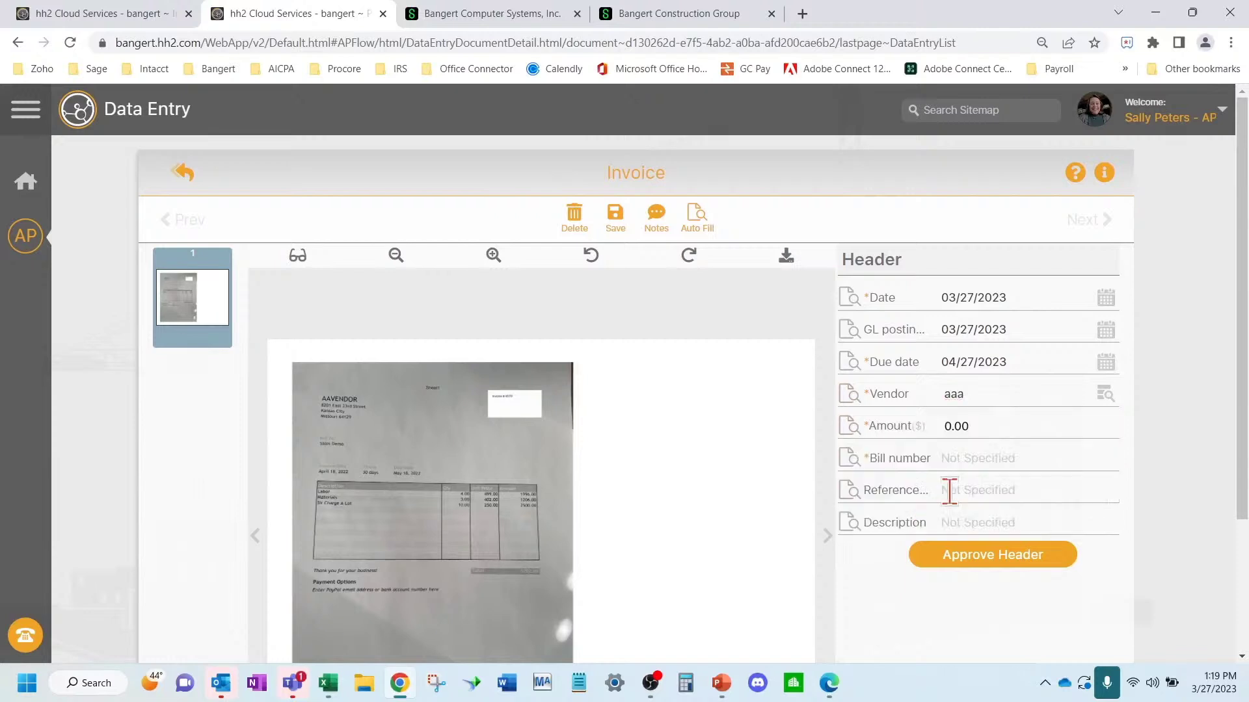
left_click(1009, 425)
type("5702.00")
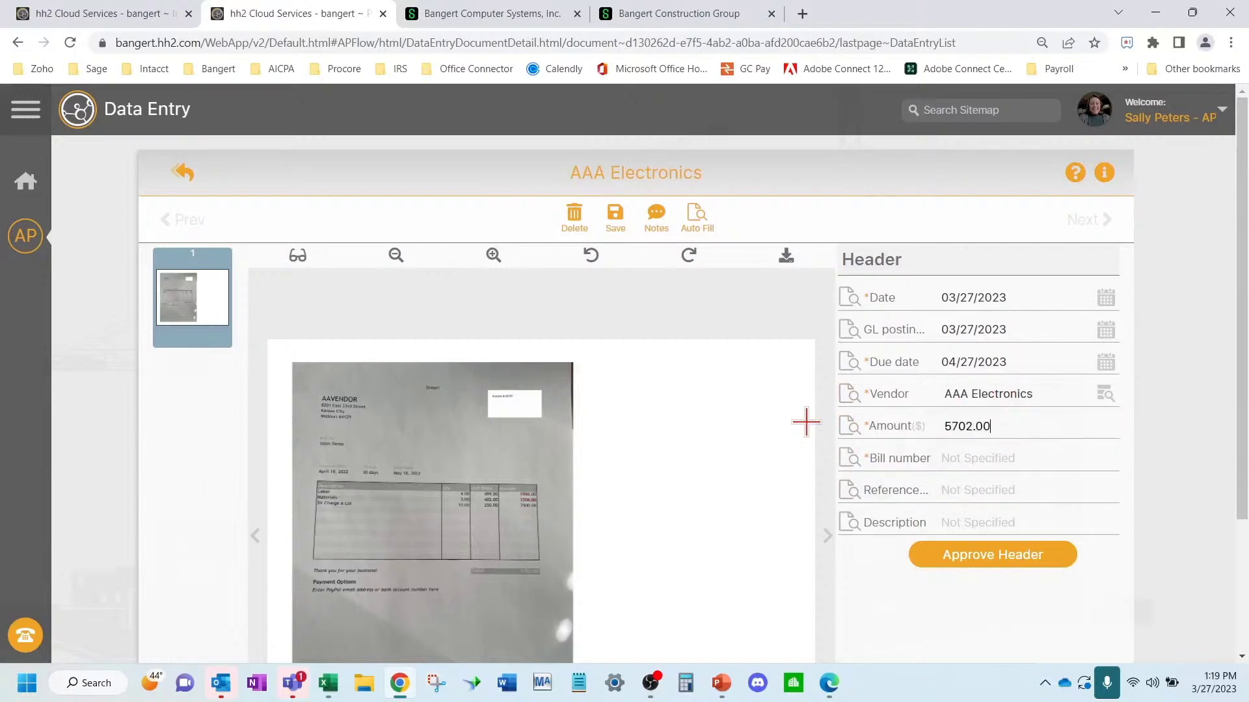
type("4788")
key("Tab")
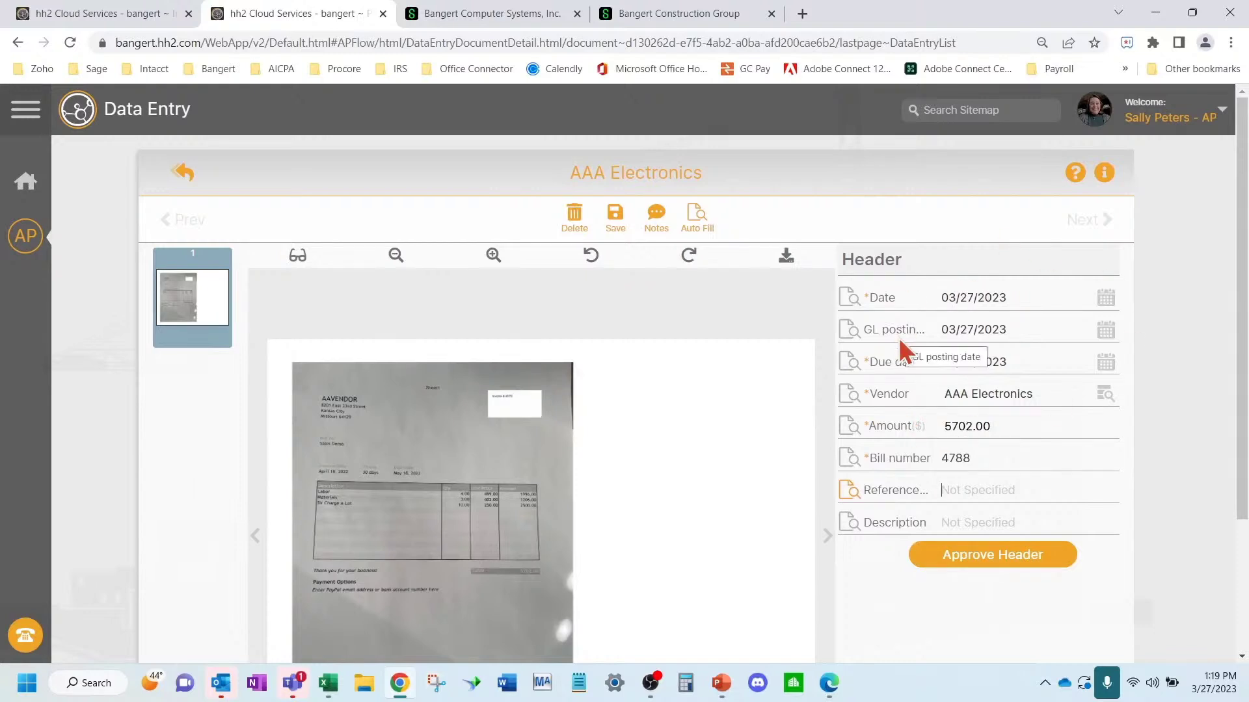
left_click(992, 556)
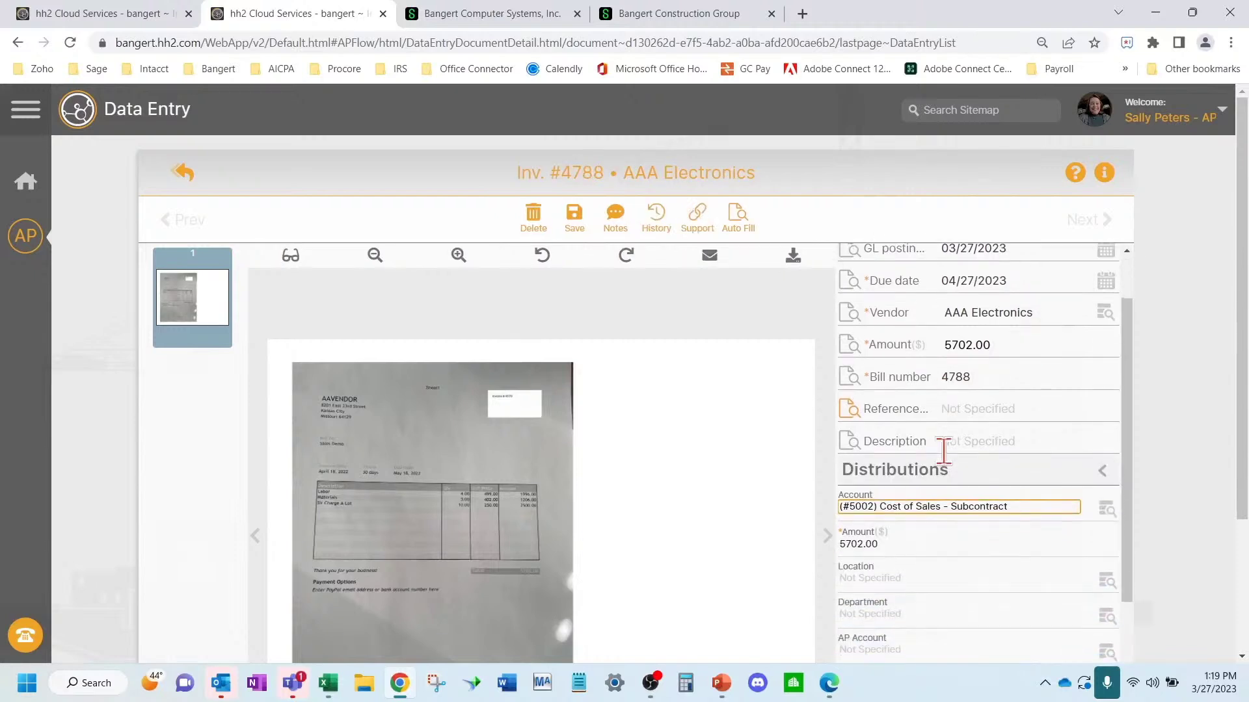
- Assign job 20-001 LaQuinta - Houston to the invoice's distribution line
scroll(942, 449, "up", 2)
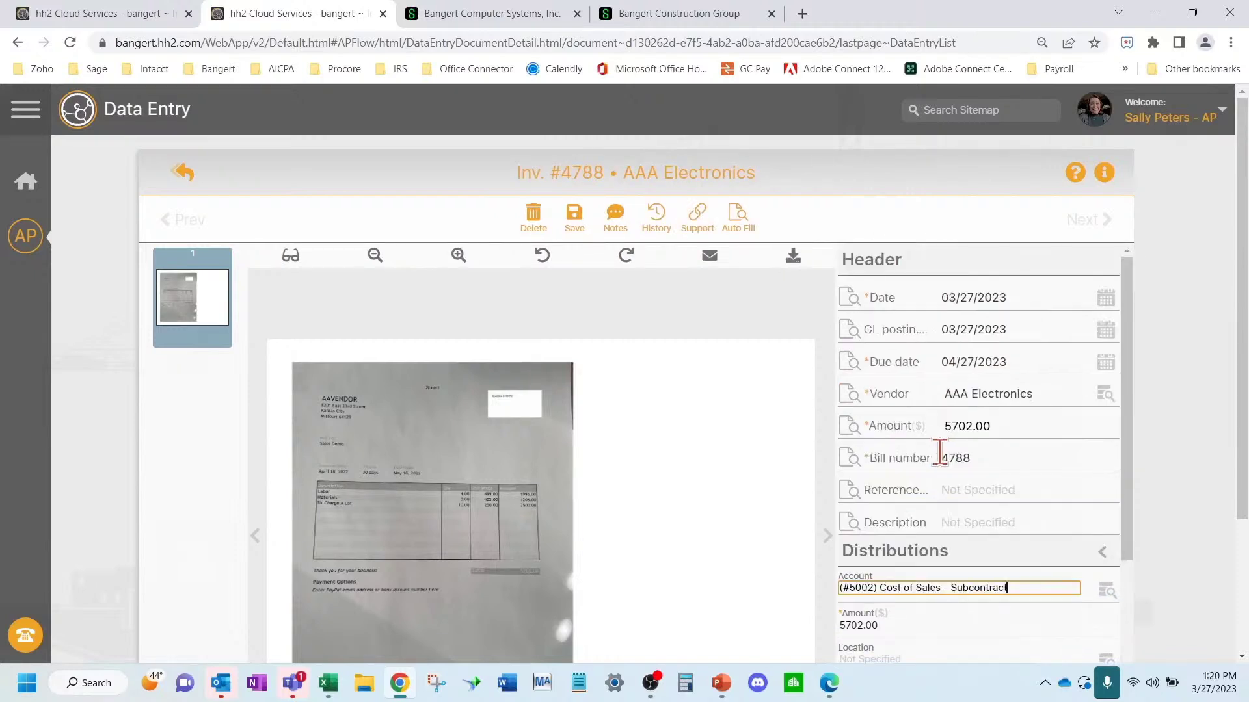
scroll(940, 448, "down", 3)
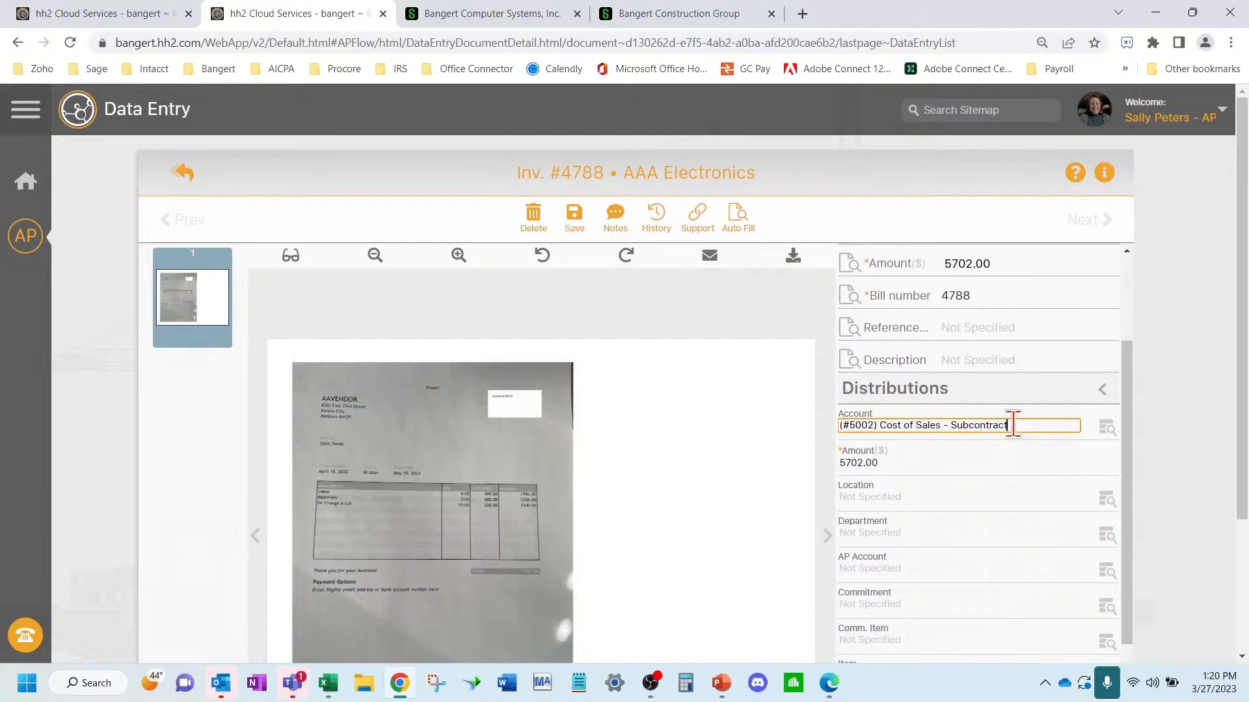
scroll(1017, 454, "down", 1)
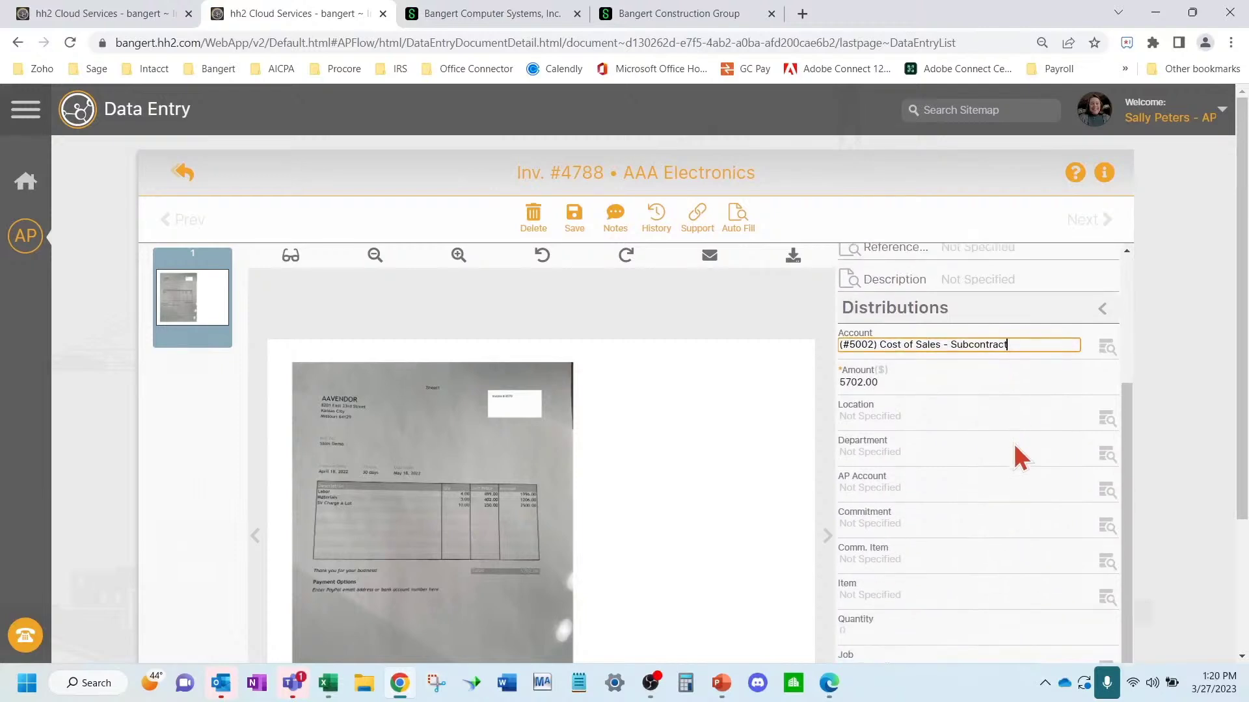
scroll(980, 448, "down", 2)
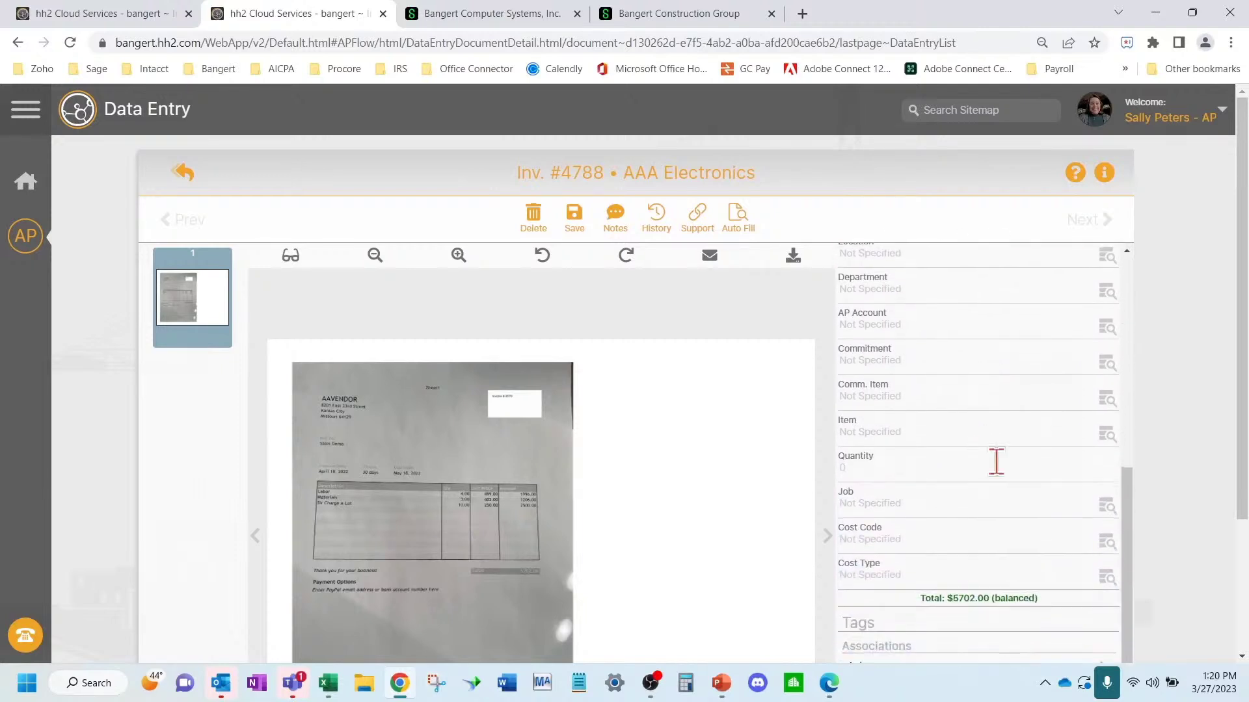
left_click(897, 504)
type("20-001")
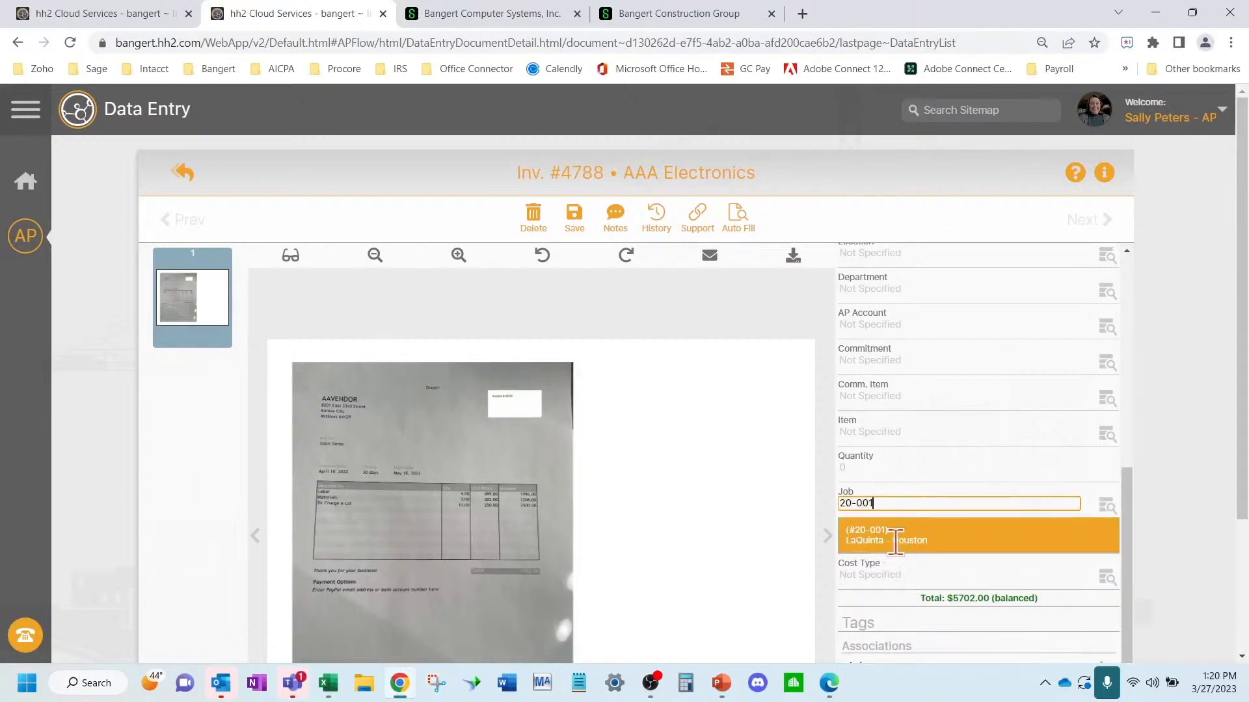
left_click(898, 539)
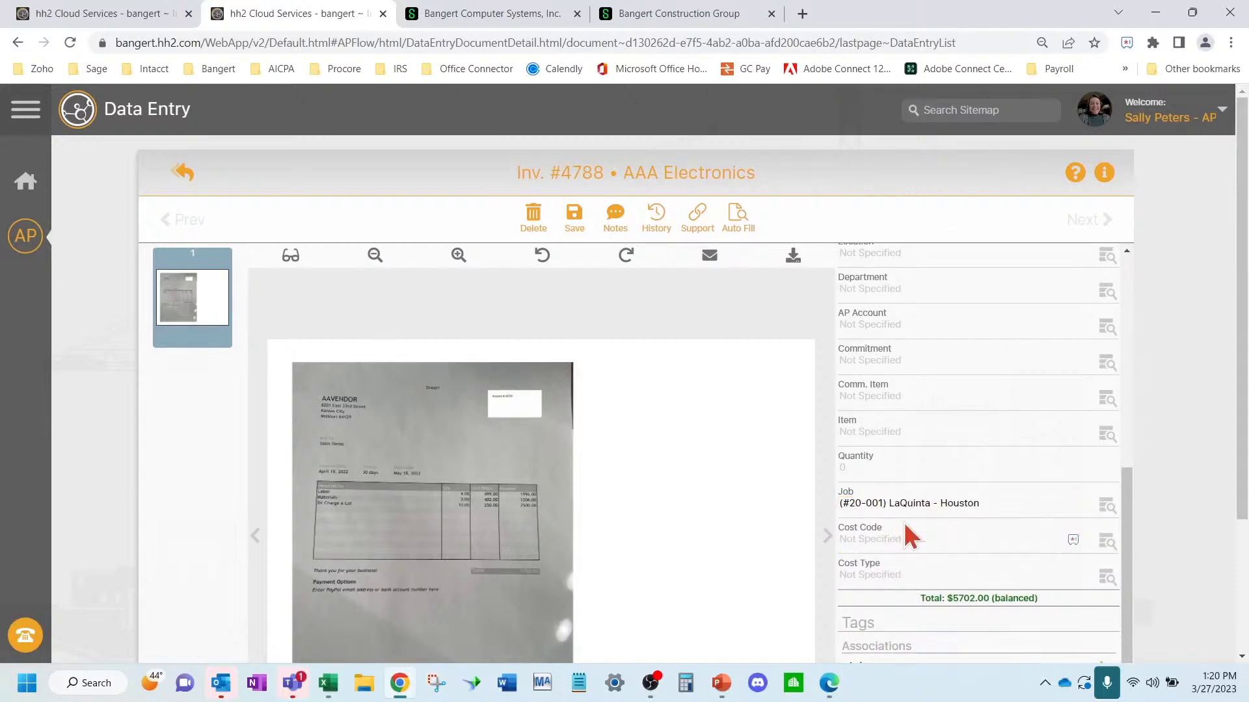
- Look up the active commitments available for the distribution line without selecting one
left_click(982, 362)
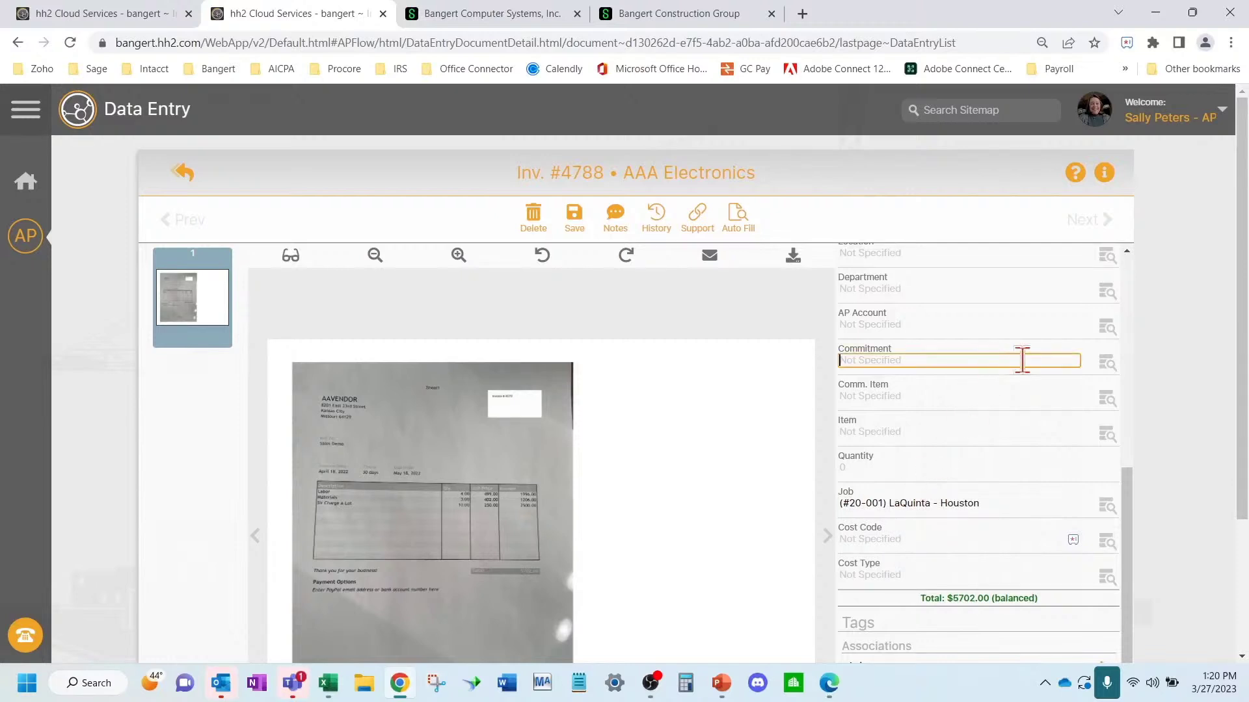
left_click(1105, 363)
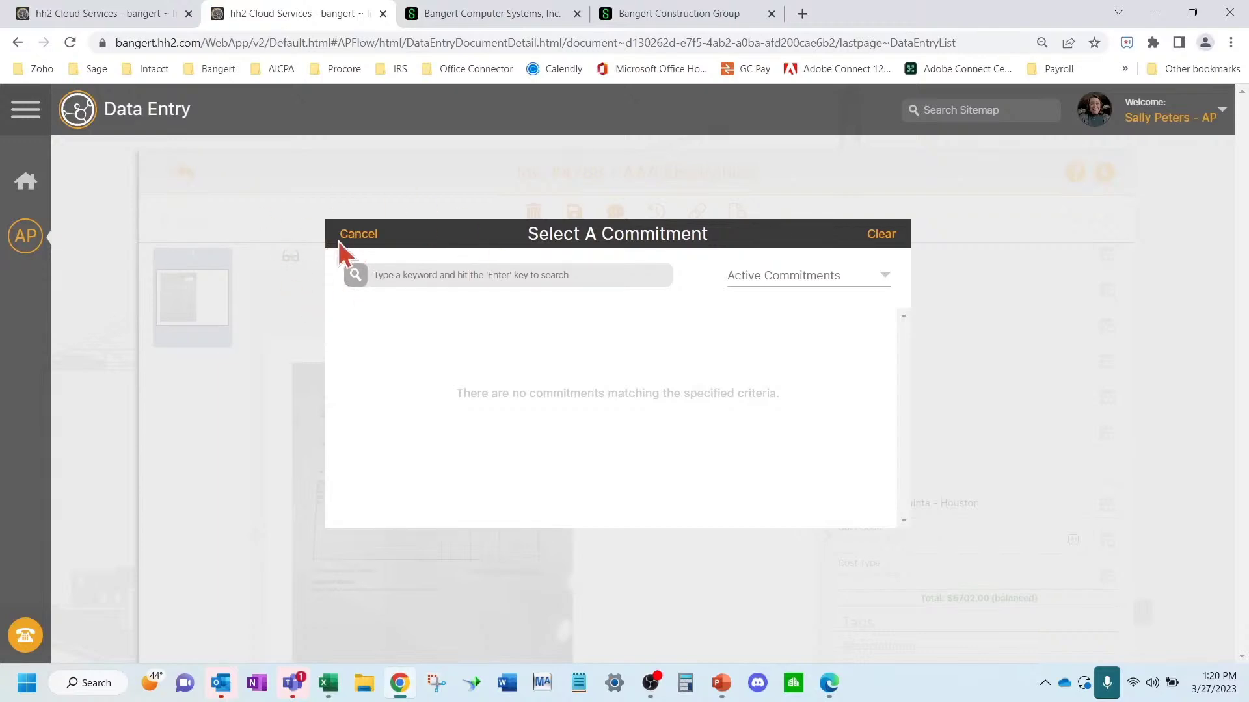
left_click(361, 236)
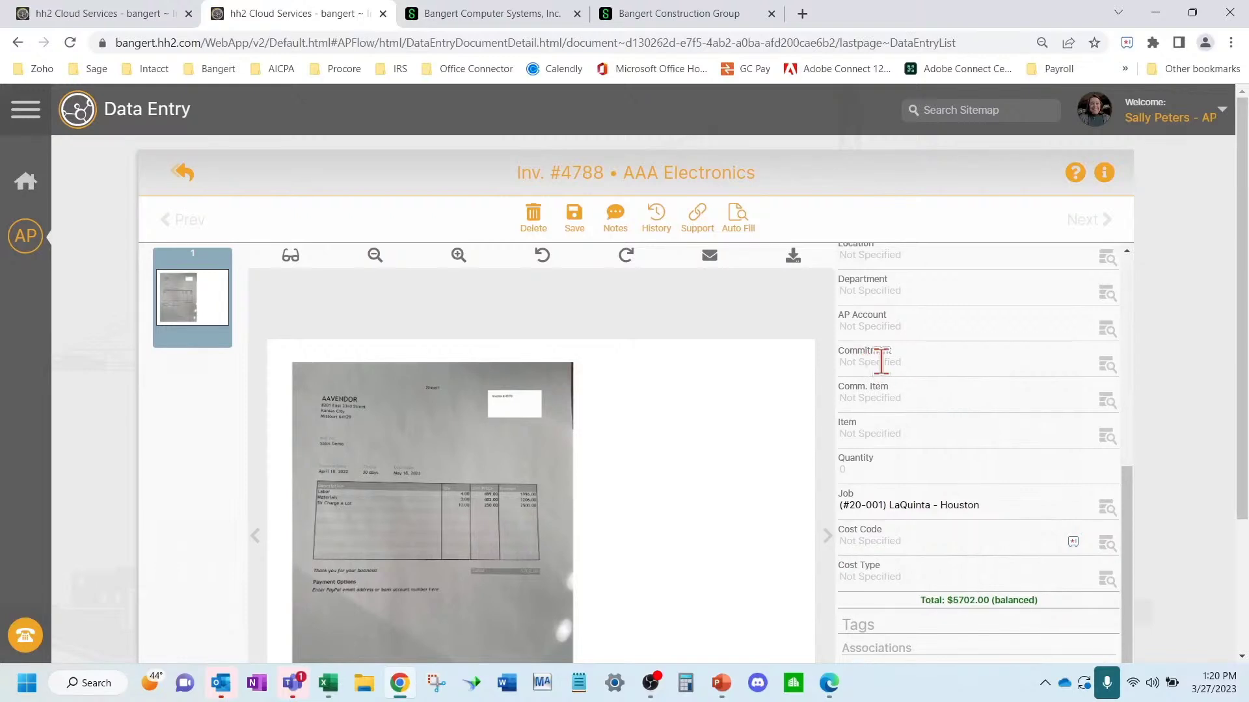
- Start the selected job workflow for AAA Electronics invoice 4788 and confirm its approval
scroll(875, 364, "up", 1)
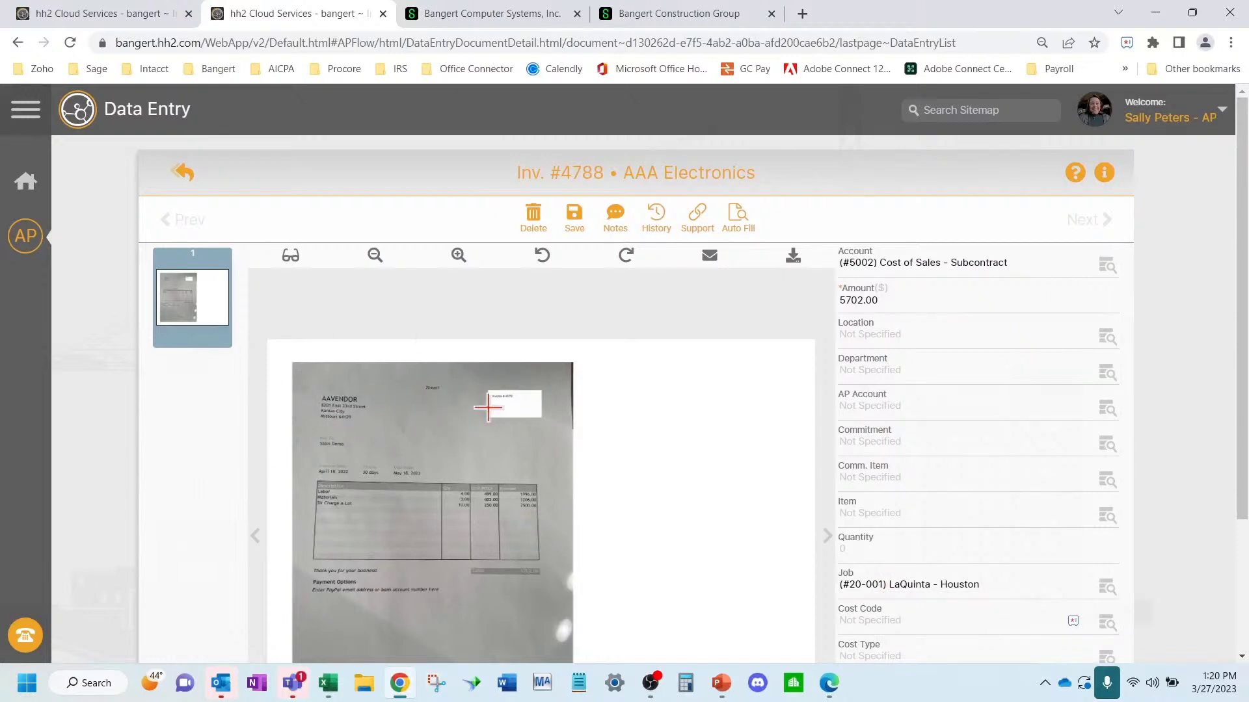
scroll(973, 516, "down", 1)
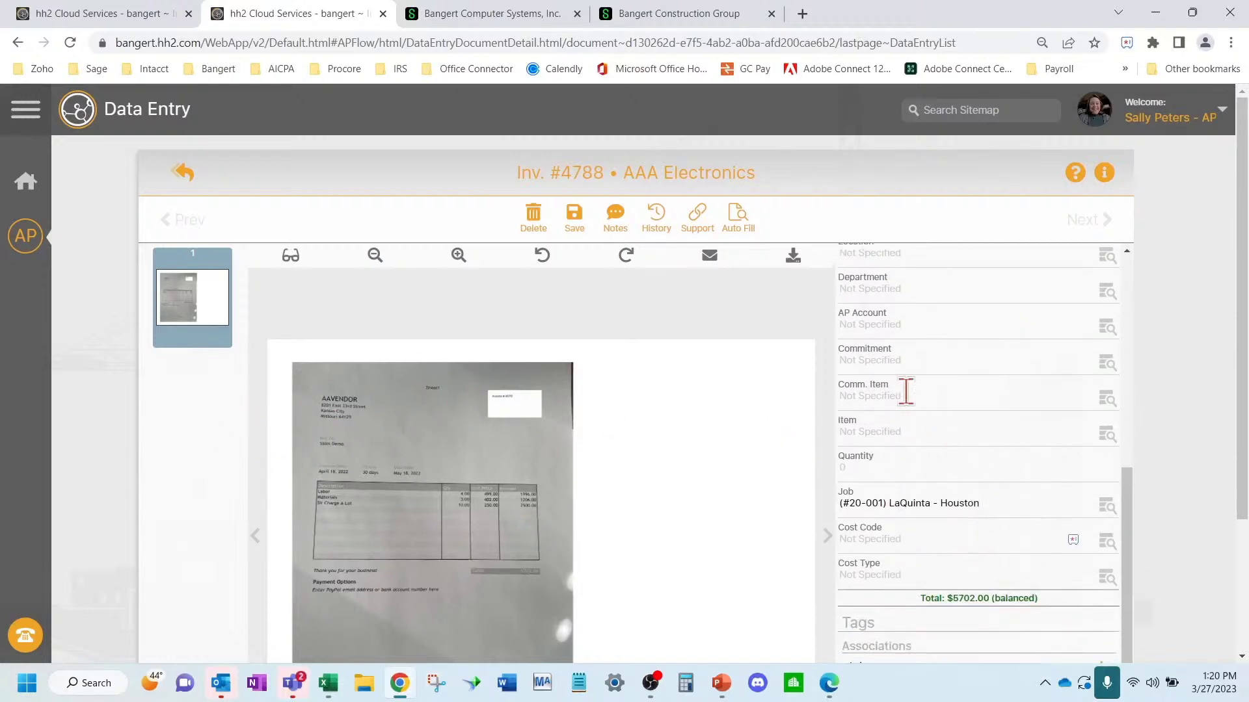
scroll(924, 534, "down", 3)
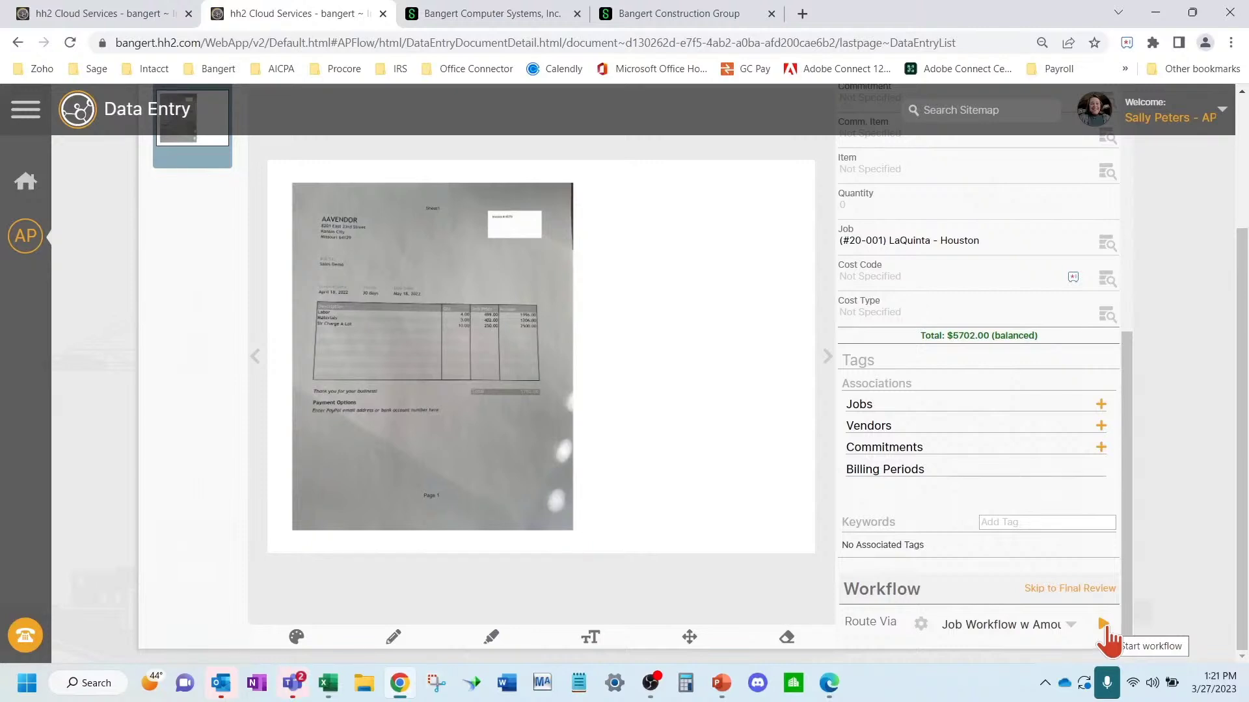
left_click(1106, 628)
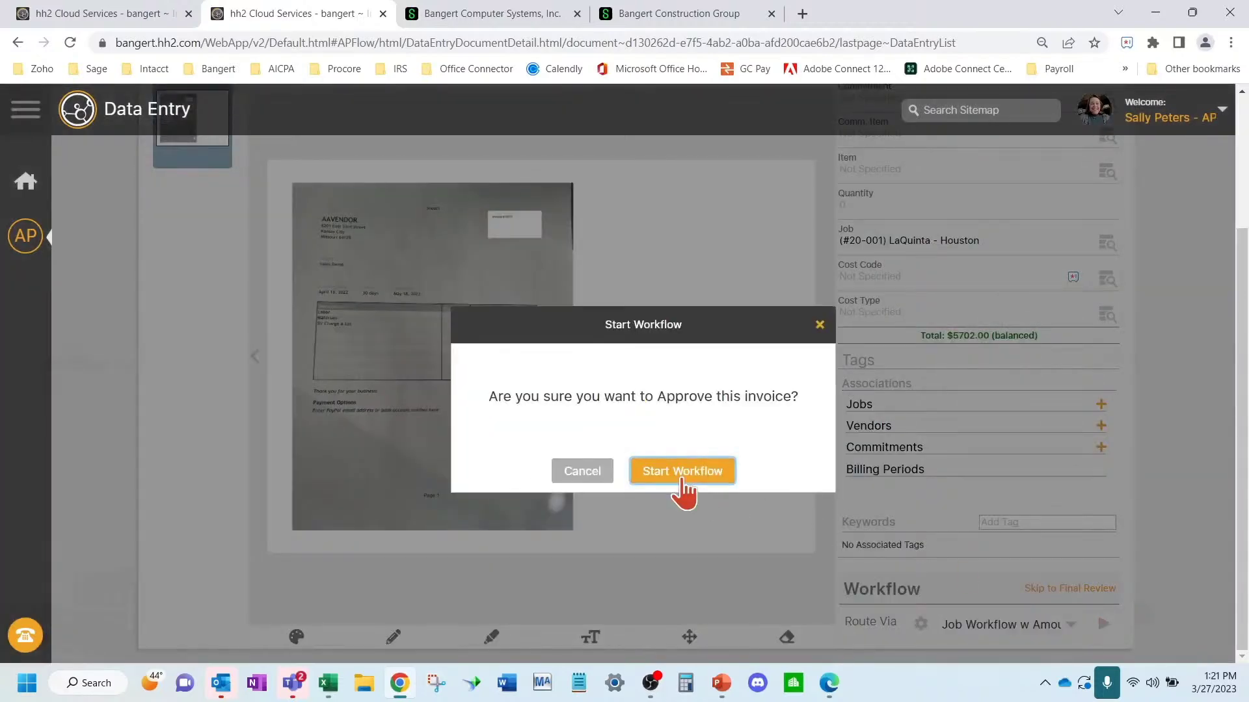
left_click(681, 477)
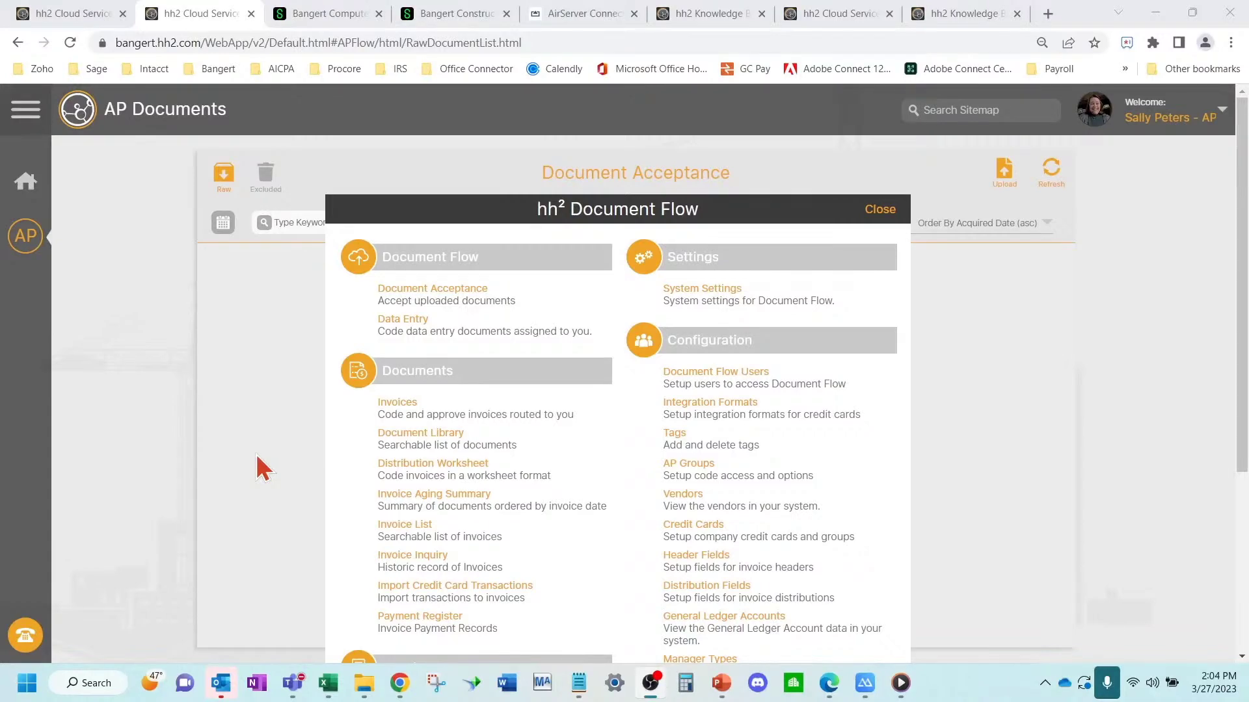
- Open the accepted invoice in Data Entry, select vendor AAA Electronics and auto-fill the remaining header fields from the document
left_click(422, 334)
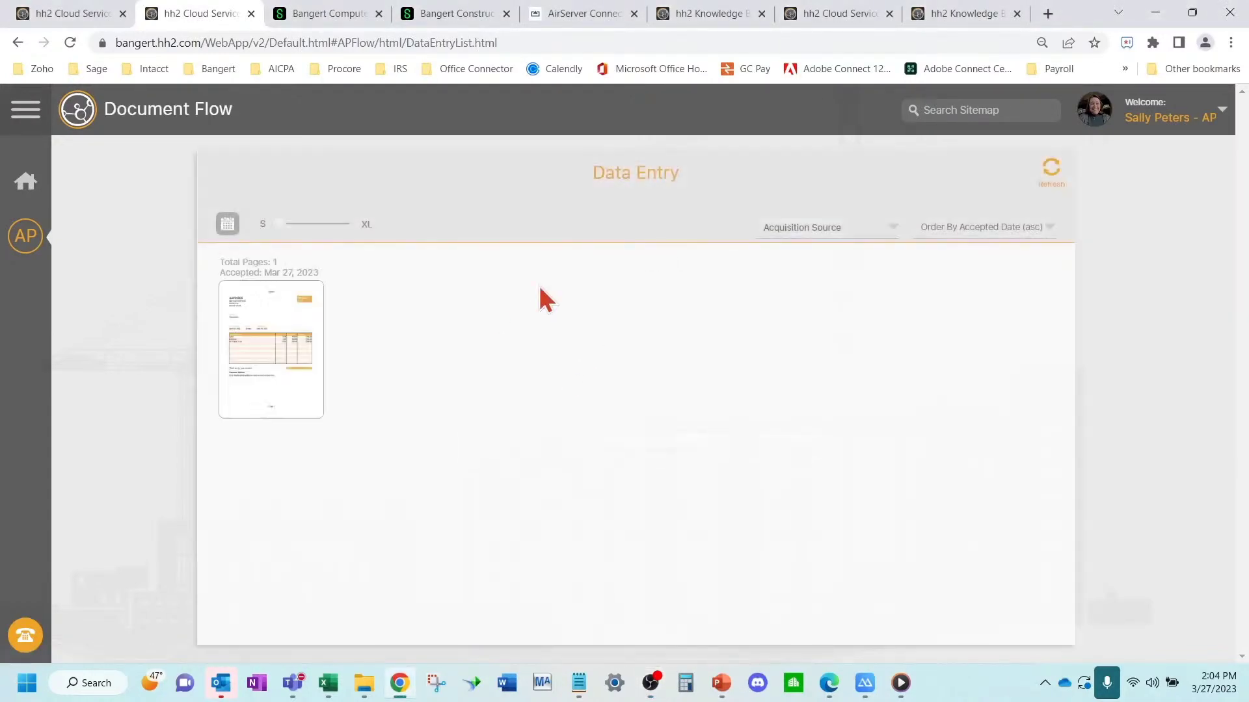
left_click(261, 355)
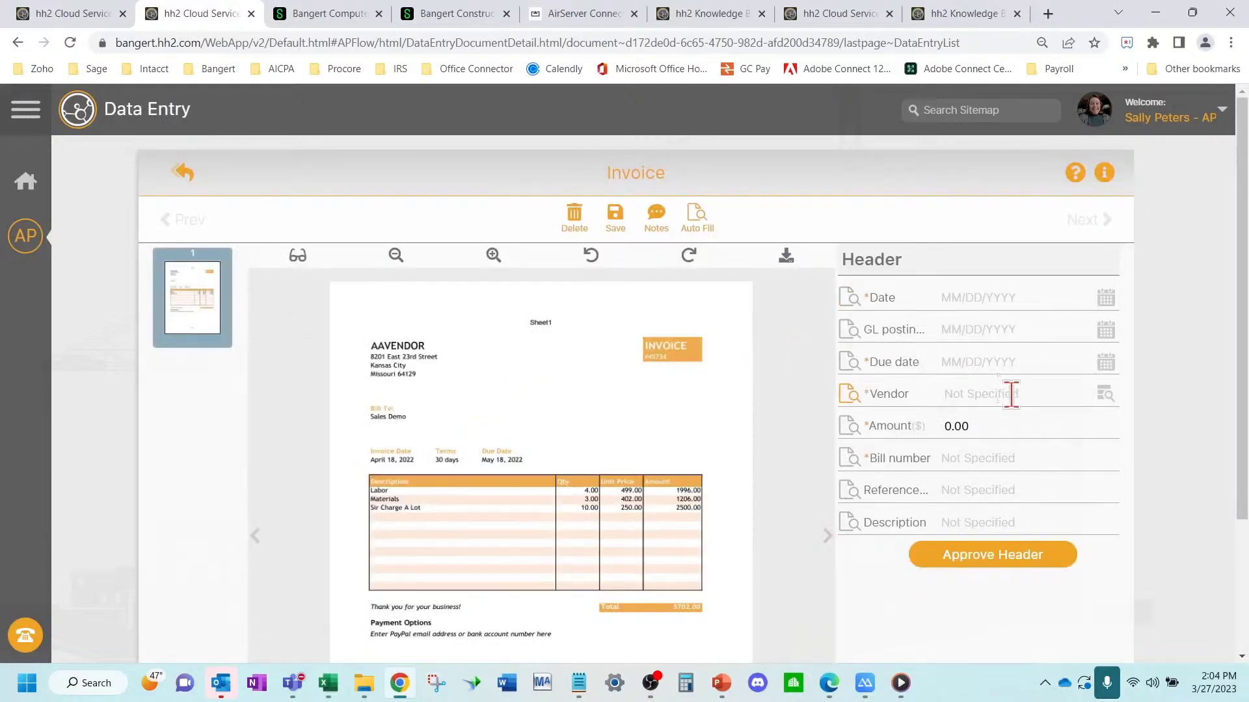
type("aaa")
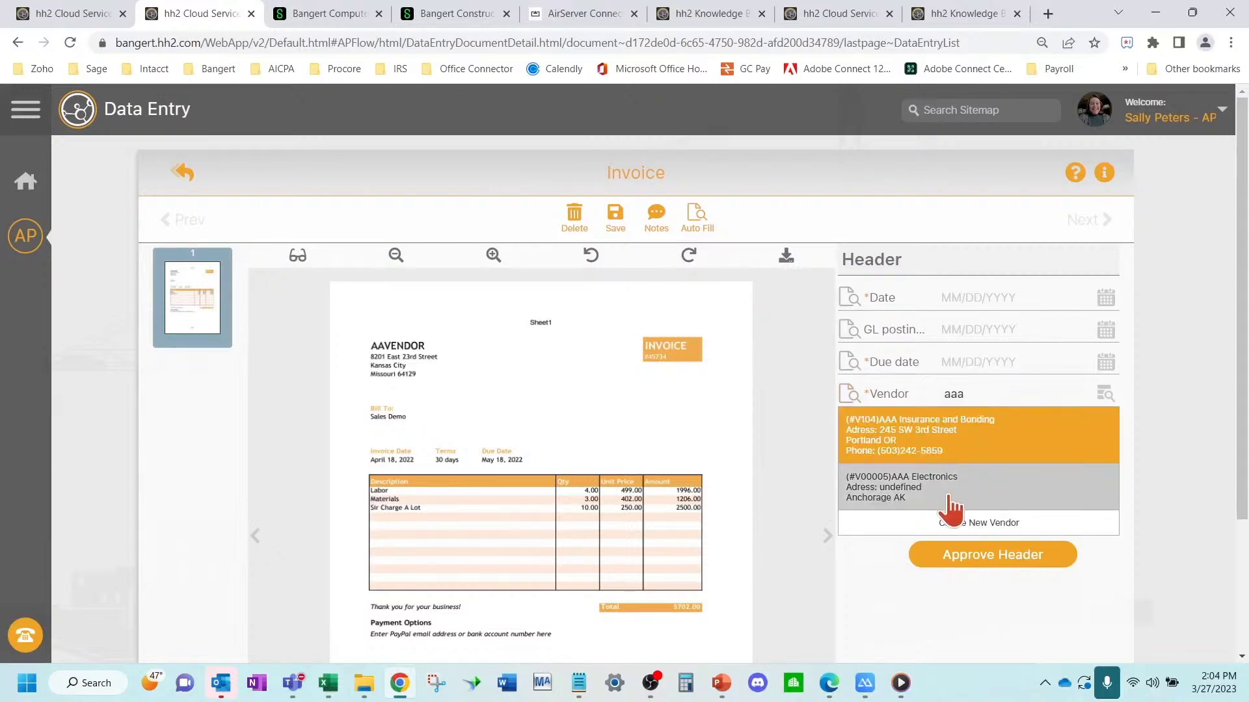
left_click(952, 507)
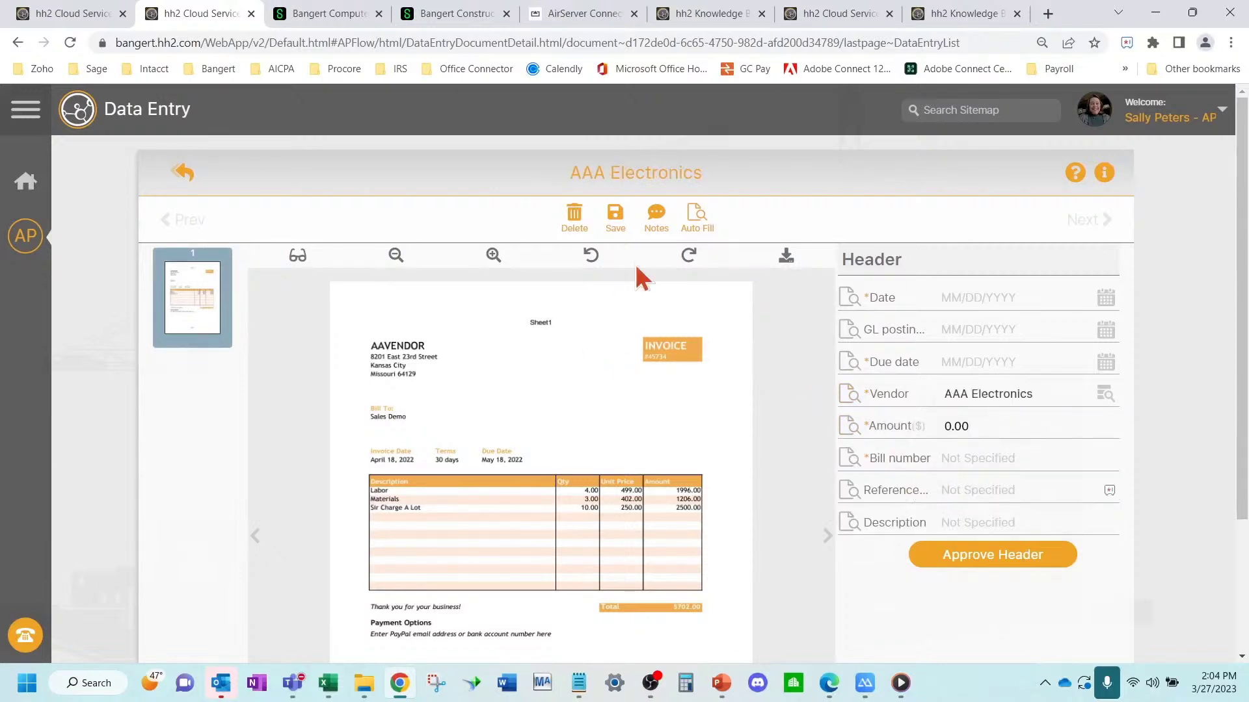
left_click(705, 214)
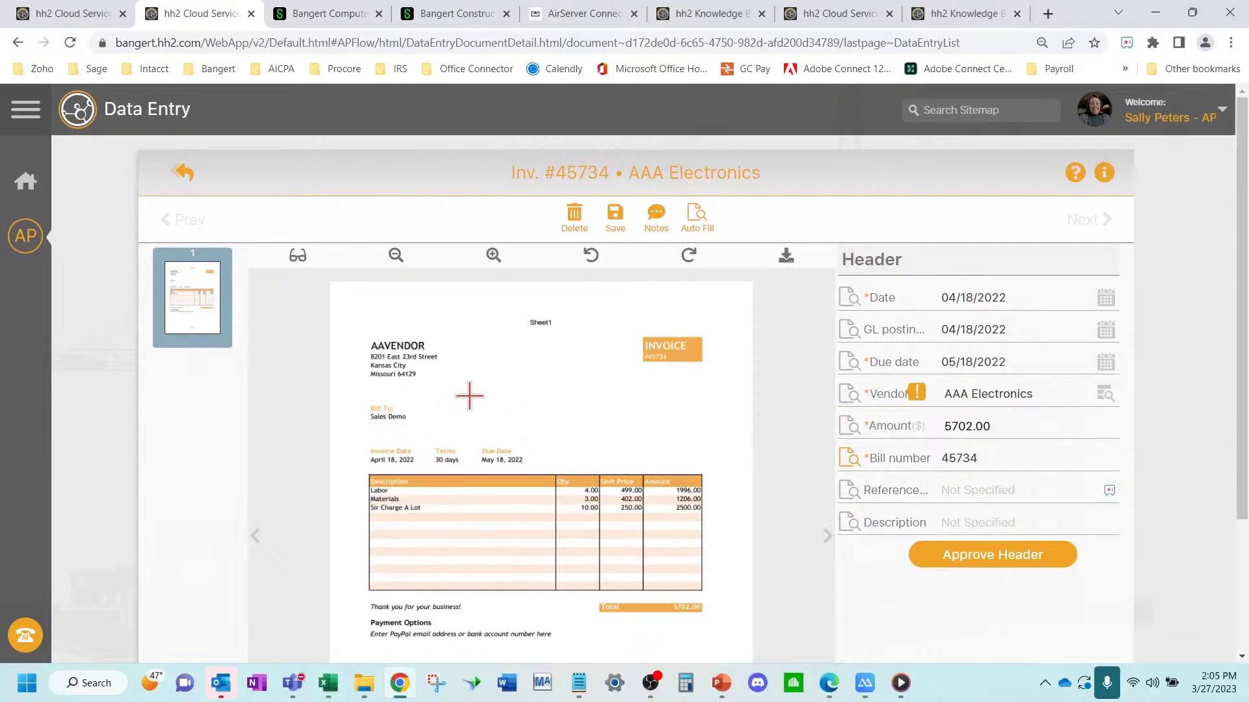
- Try to approve the header of AAA Electronics invoice 45734 and move the document to coding
left_click(1051, 390)
left_click(1010, 556)
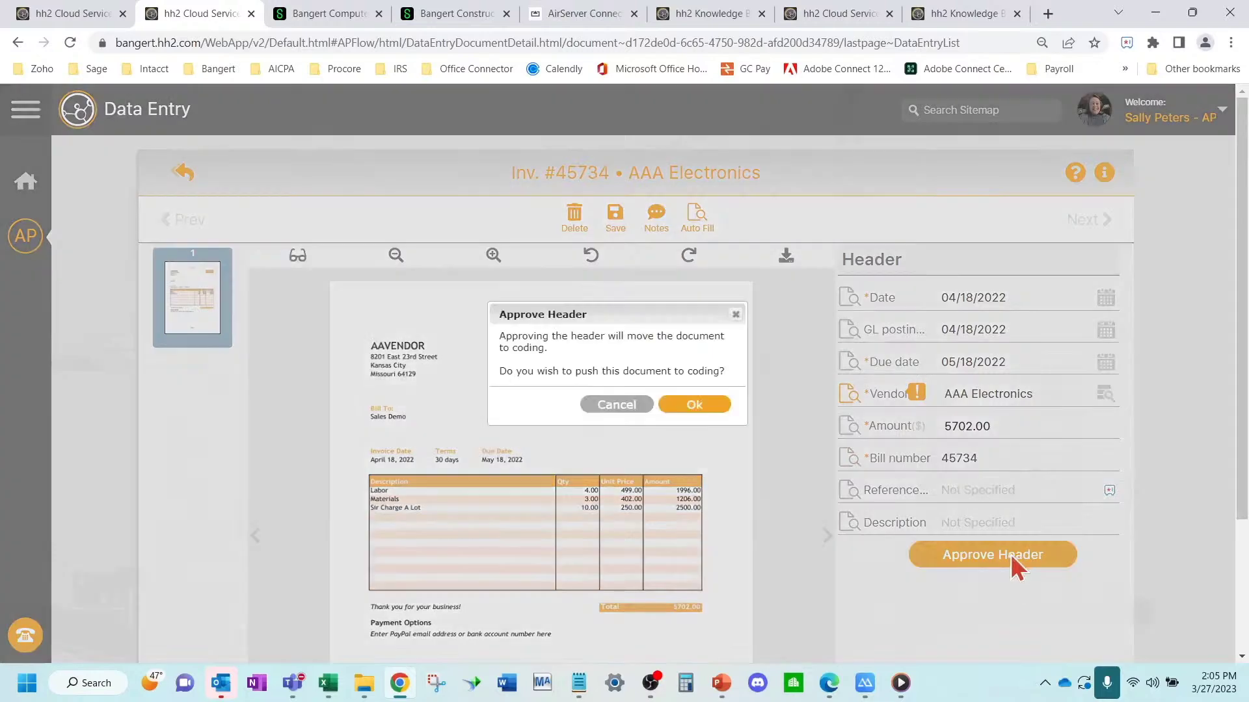
left_click(693, 406)
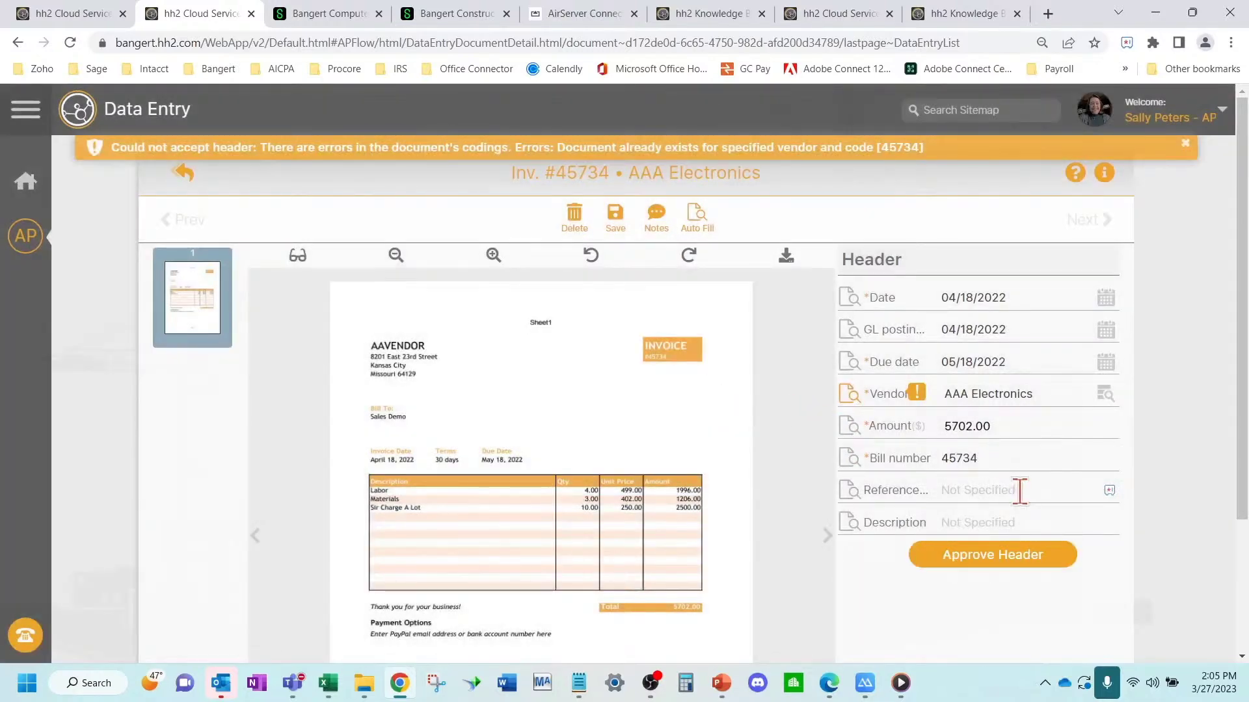
scroll(1020, 491, "down", 3)
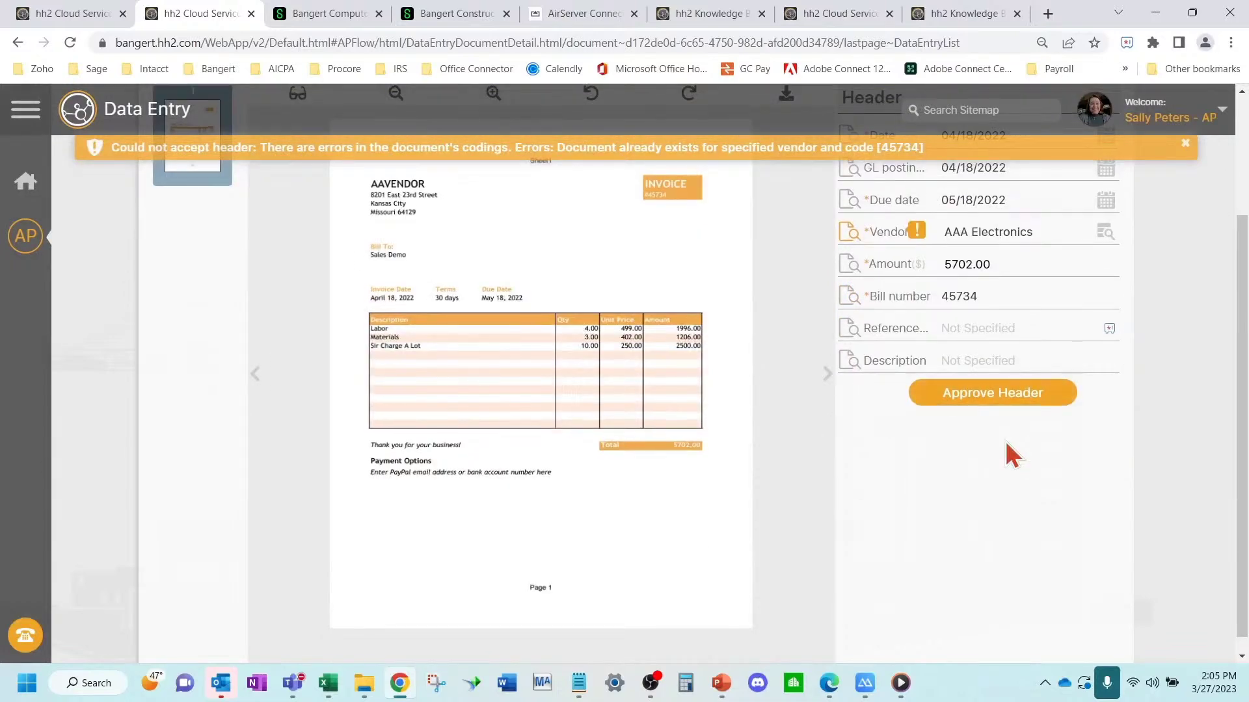
scroll(1012, 448, "up", 5)
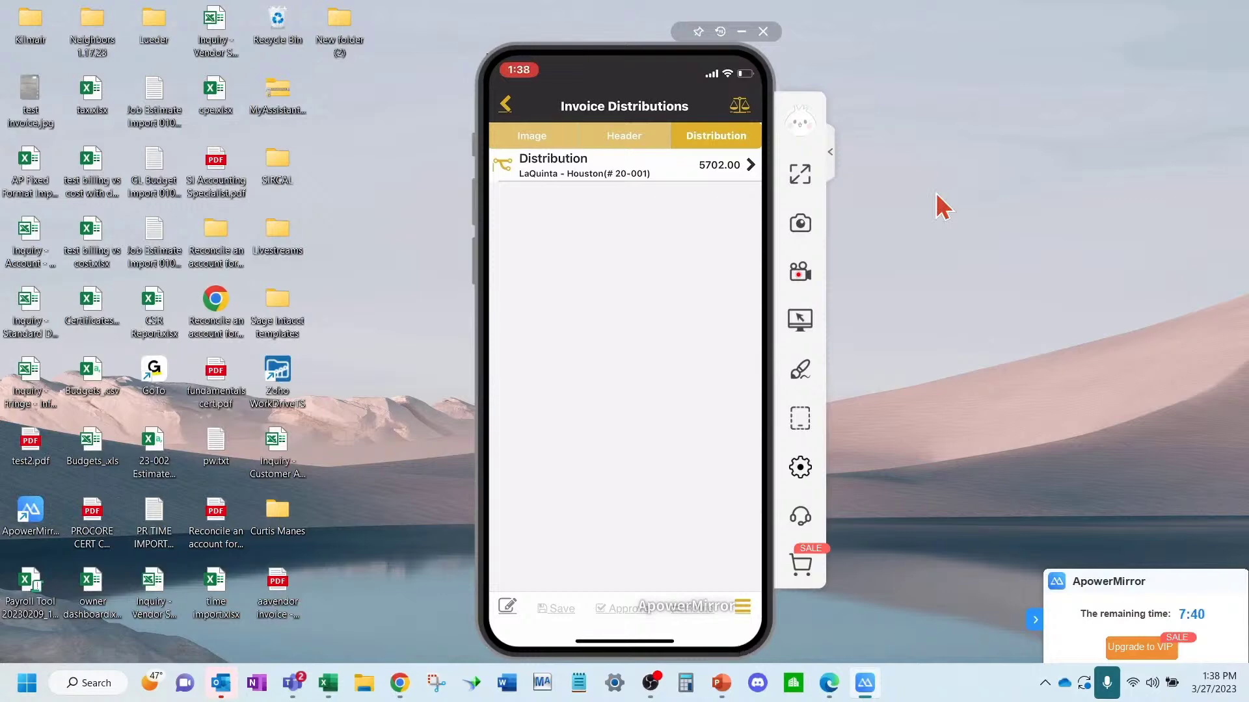
- Switch to hh2 Document Flow in Chrome and open AAA Electronics invoice 4788 from the primary invoice queue
left_click(400, 690)
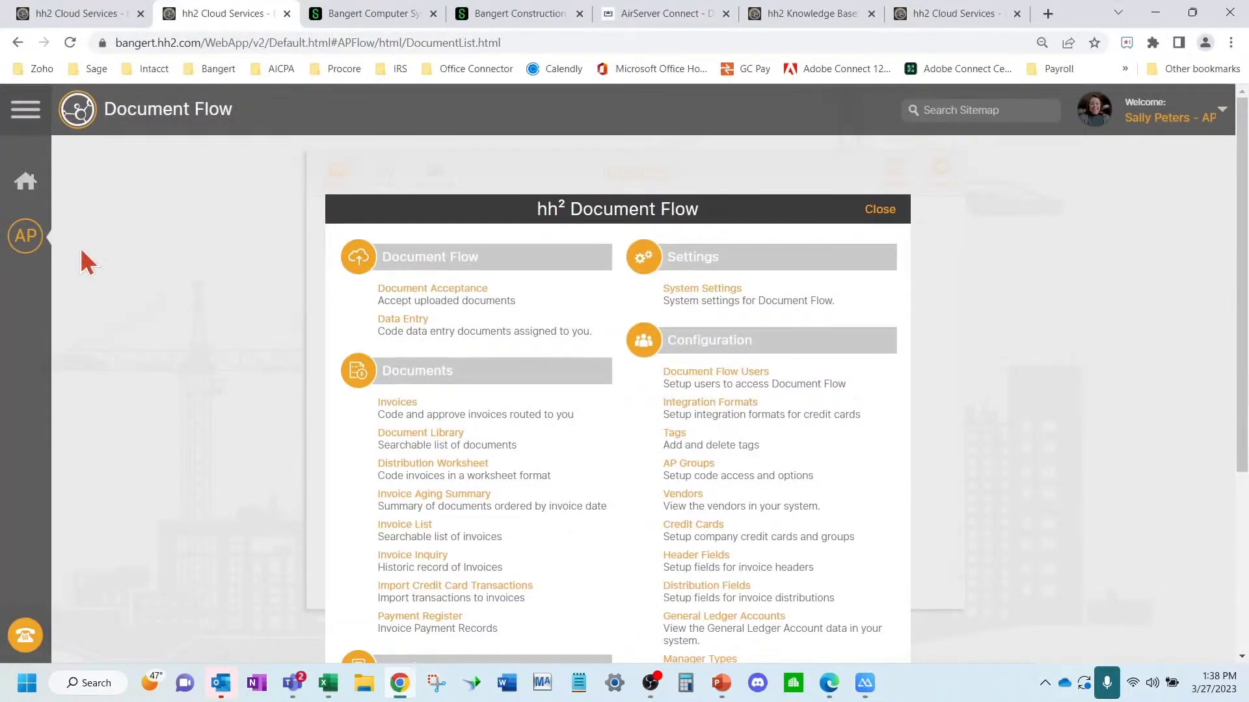
left_click(27, 247)
left_click(411, 407)
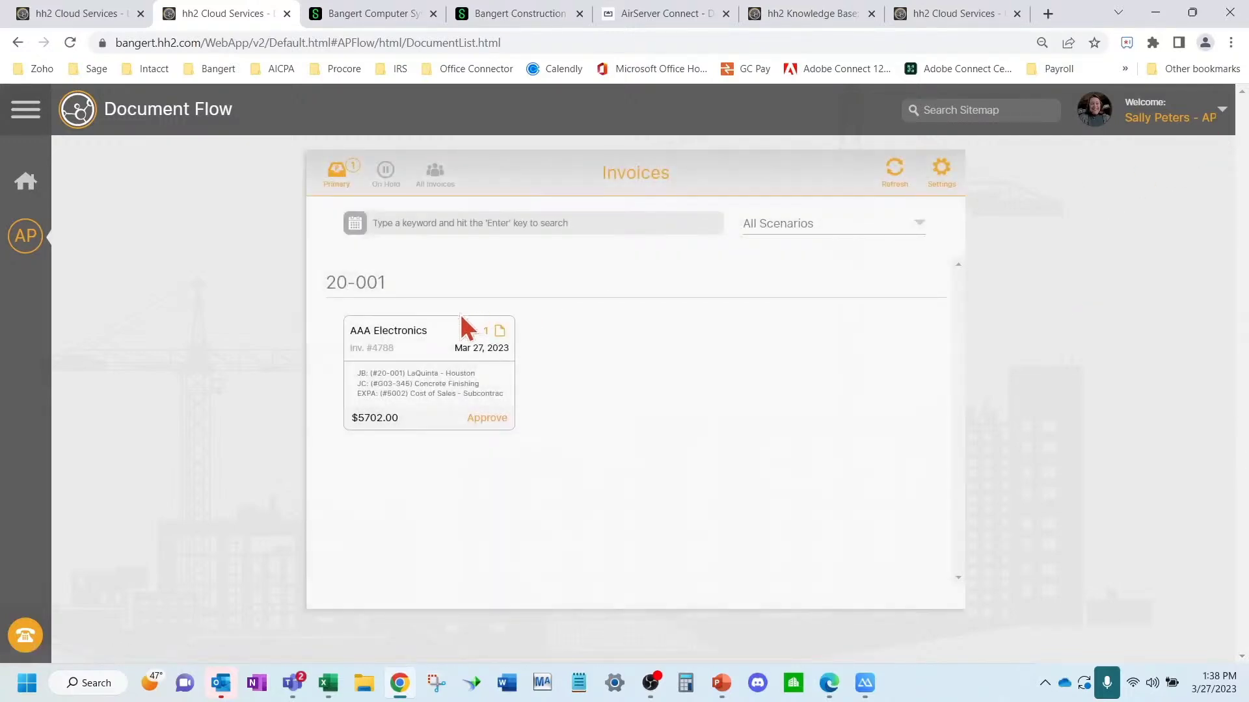
left_click(419, 387)
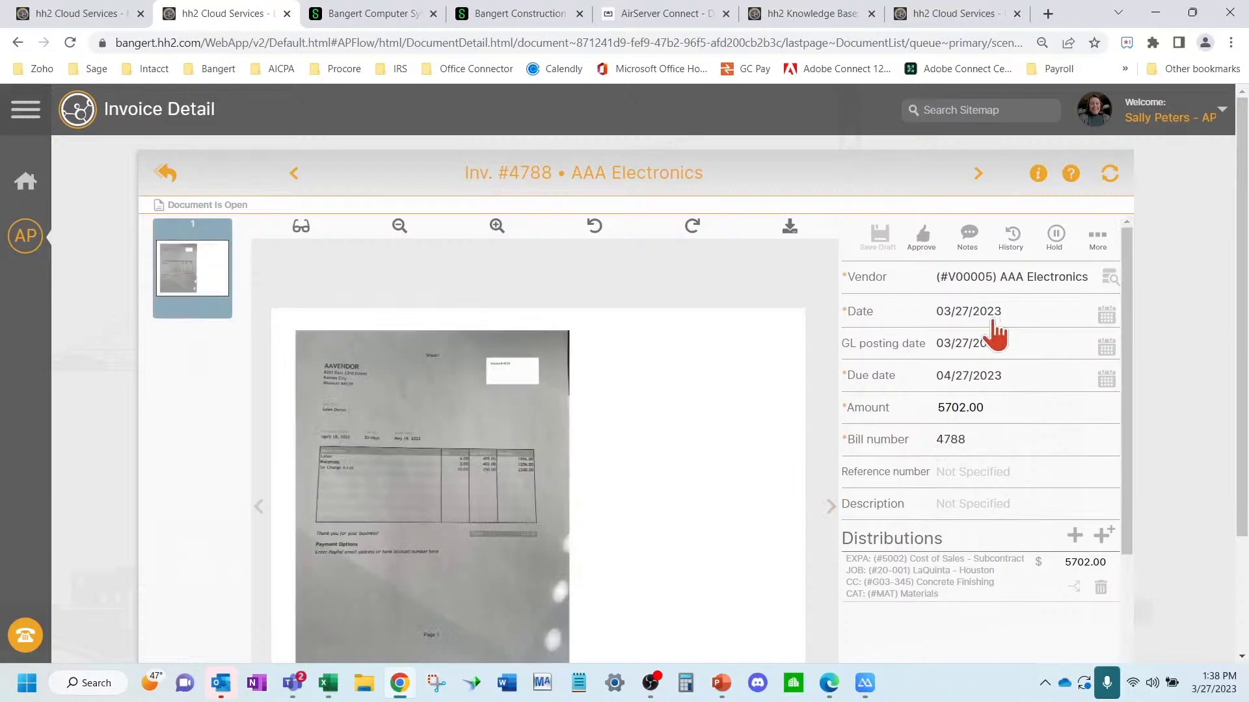
- Review the header, distribution and tags of invoice 4788, and approve the invoice
scroll(998, 441, "down", 2)
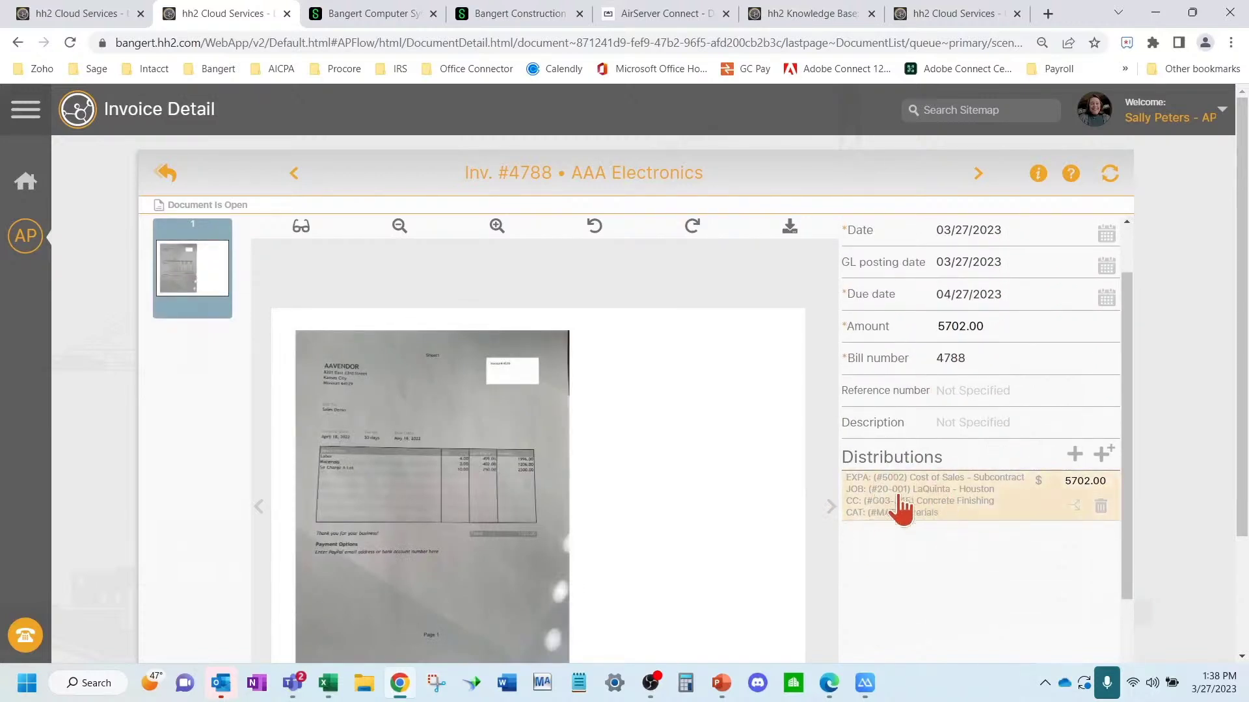
scroll(946, 559, "down", 4)
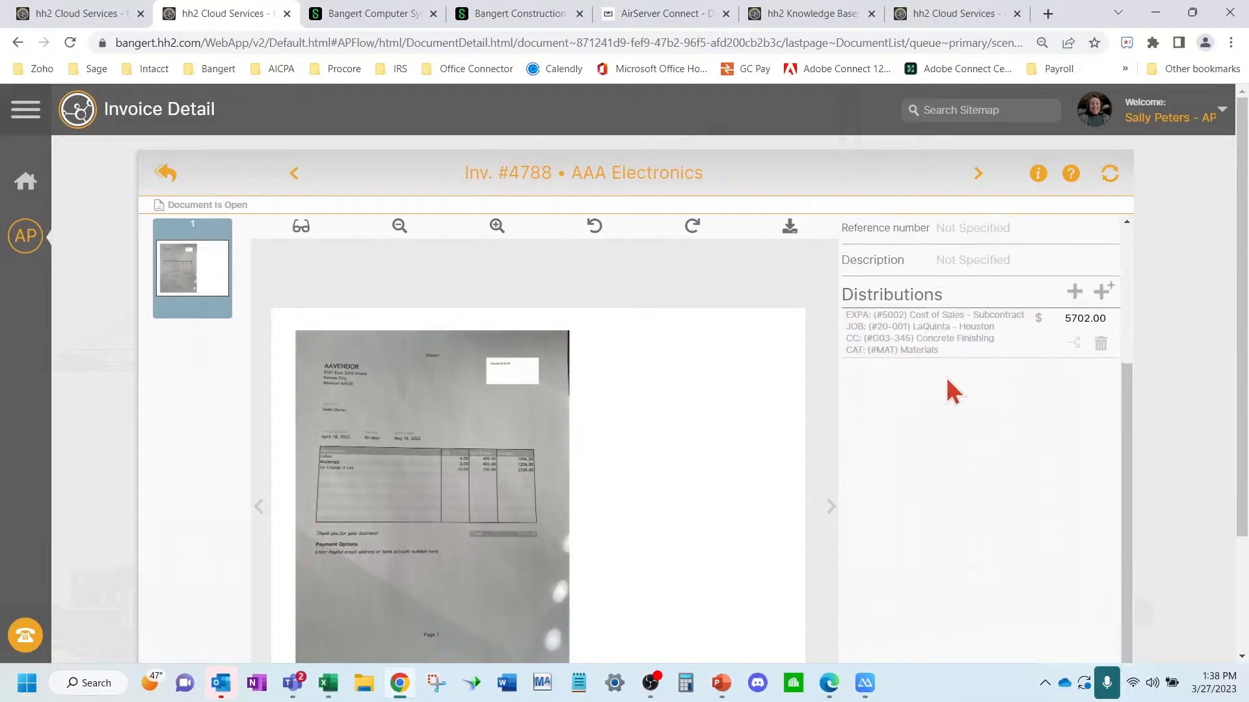
scroll(999, 514, "down", 5)
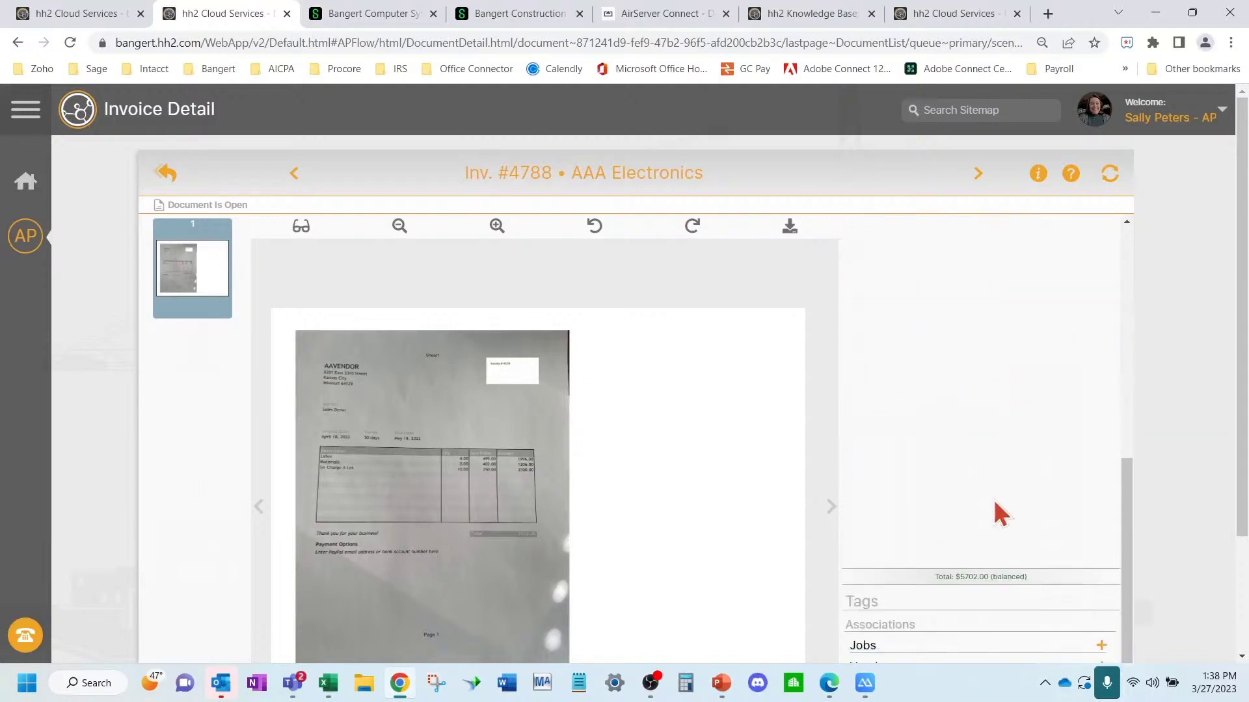
scroll(998, 507, "down", 2)
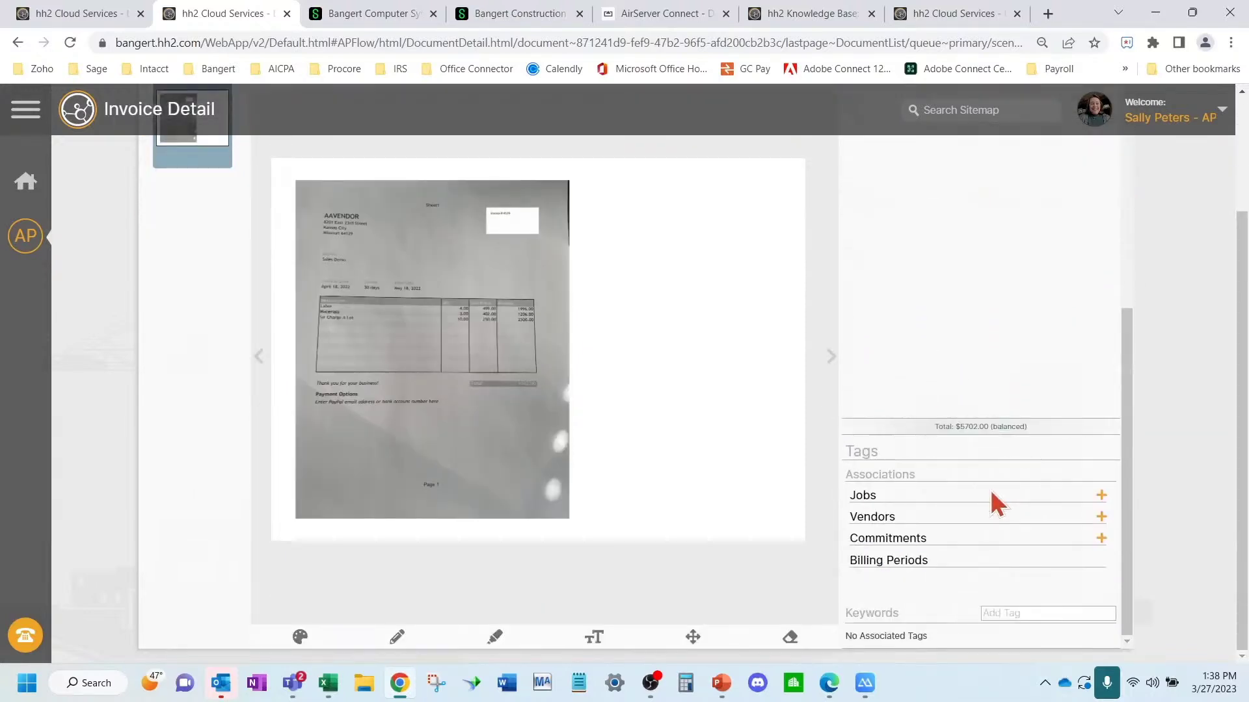
scroll(991, 493, "up", 8)
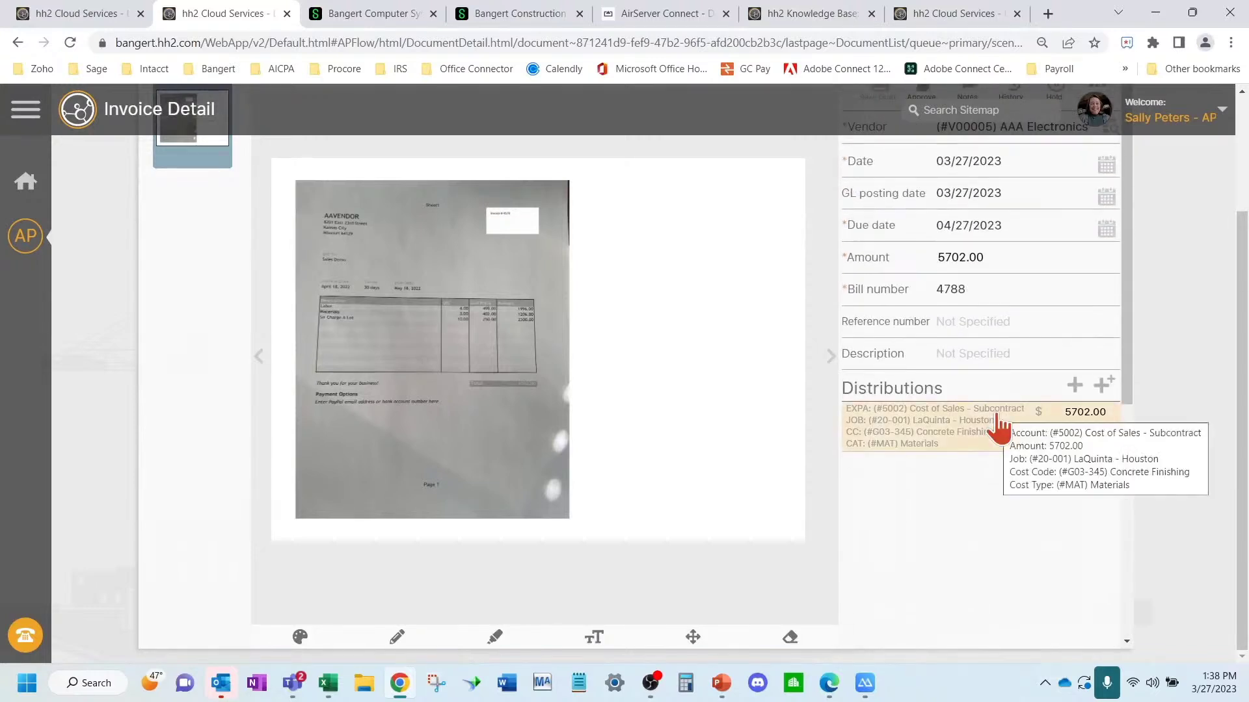
scroll(1156, 323, "up", 3)
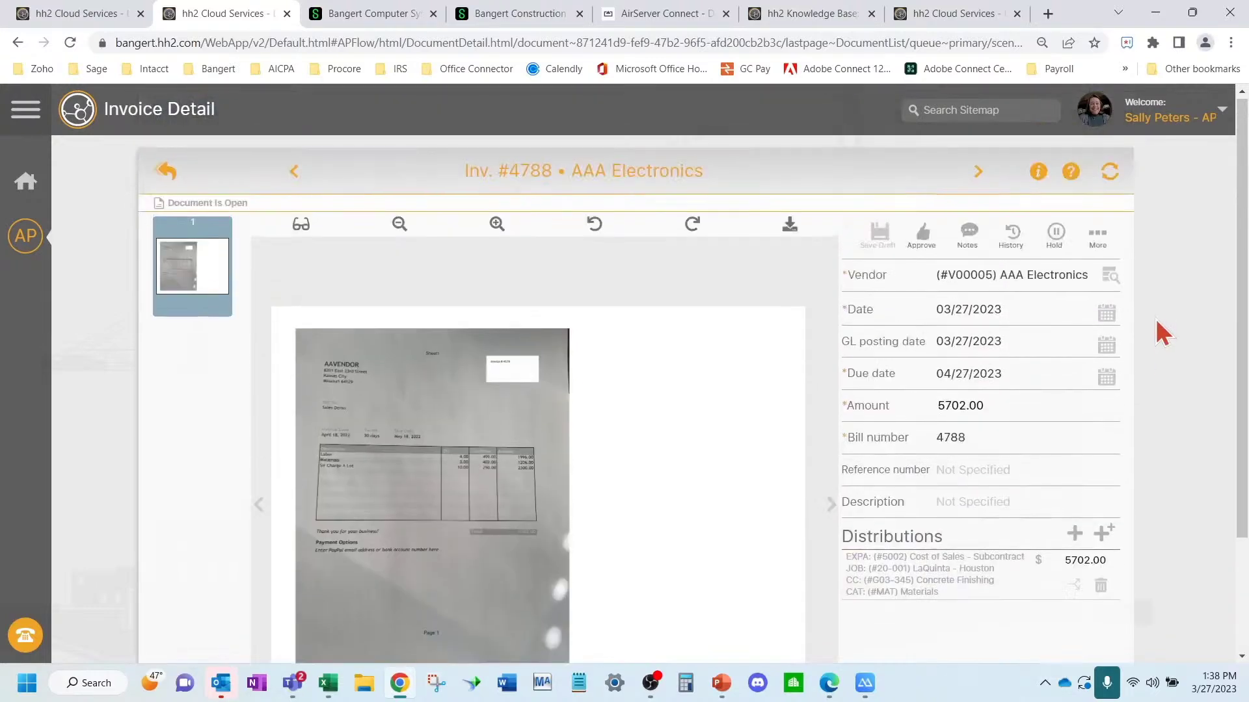
left_click(922, 240)
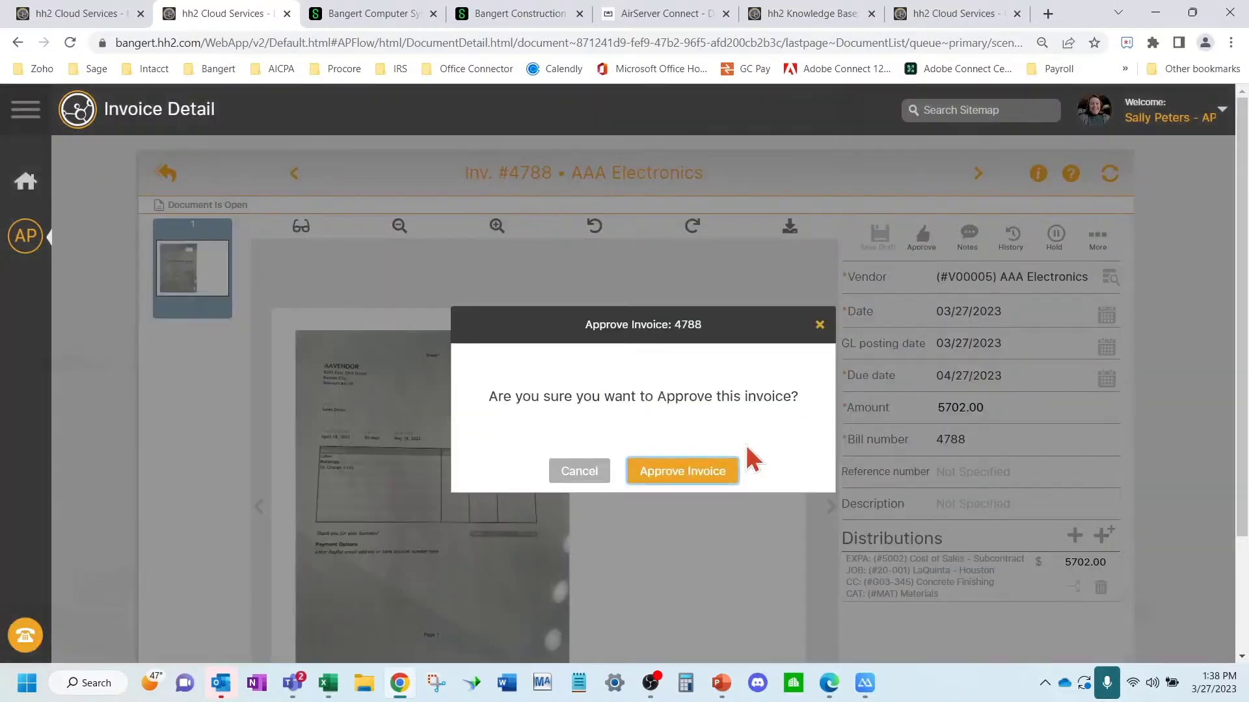
left_click(676, 471)
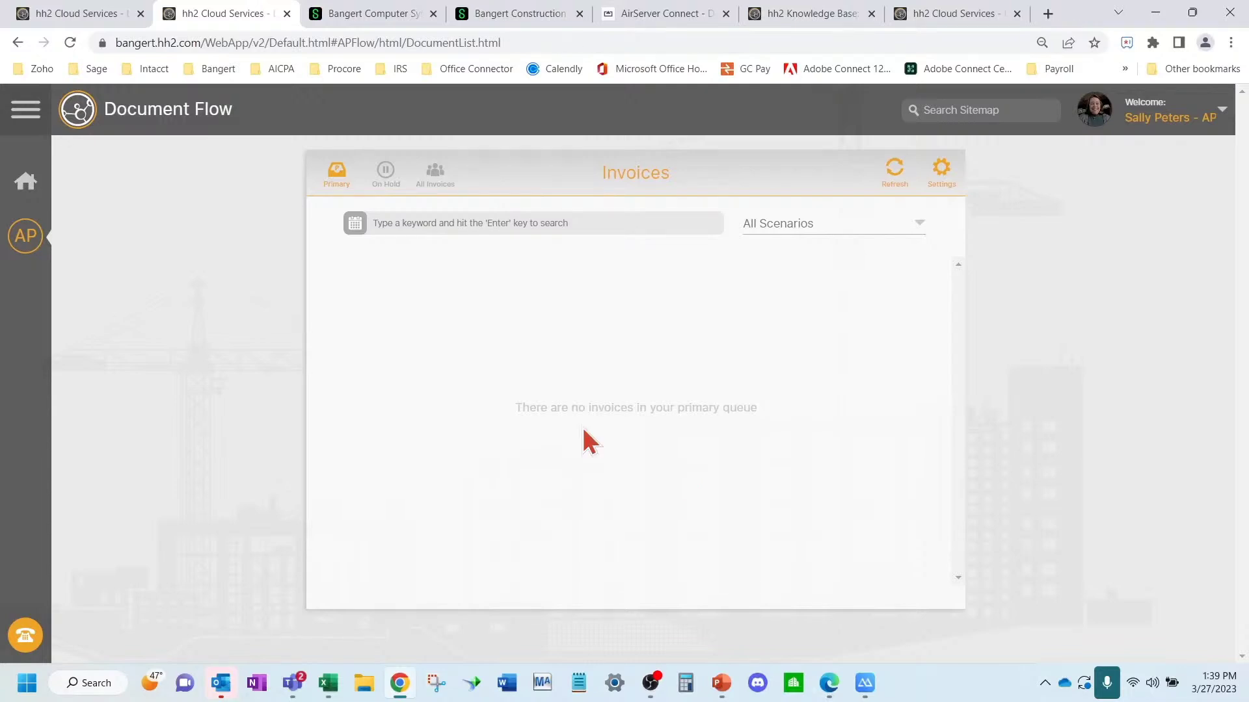
- Open the Invoice List and replace the In Progress status filter with the saved Final Review filter
left_click(25, 235)
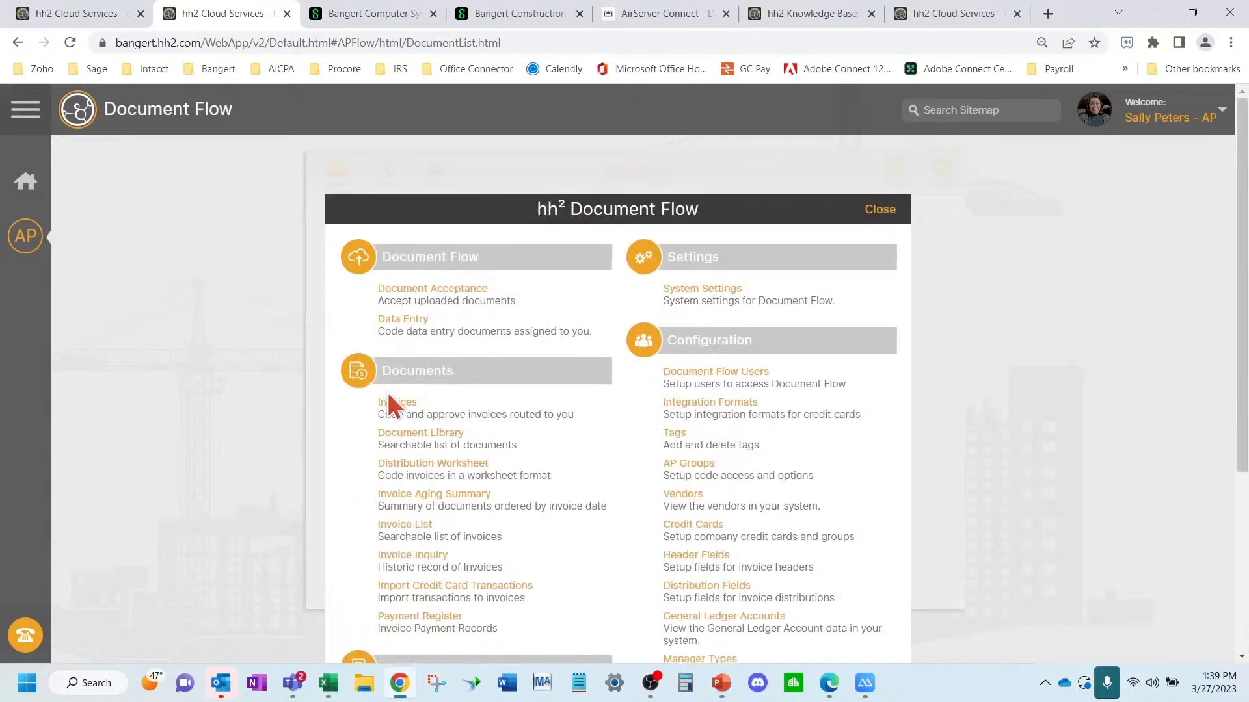
left_click(410, 525)
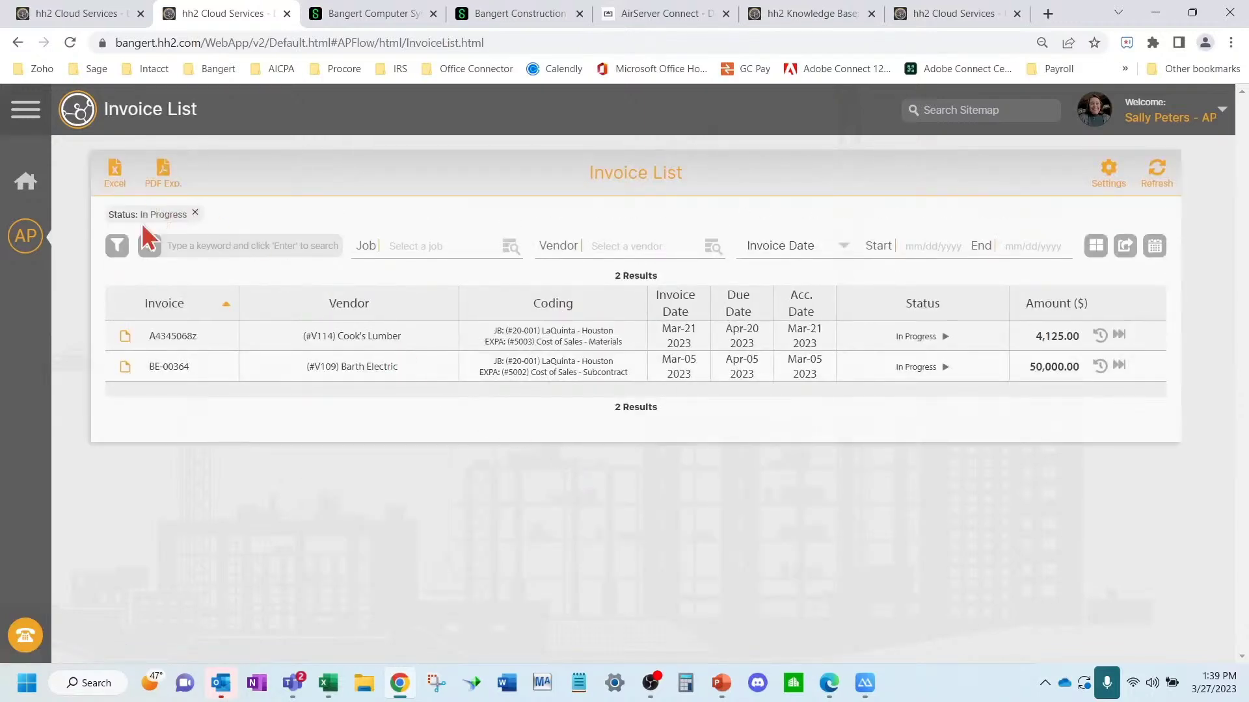
left_click(196, 212)
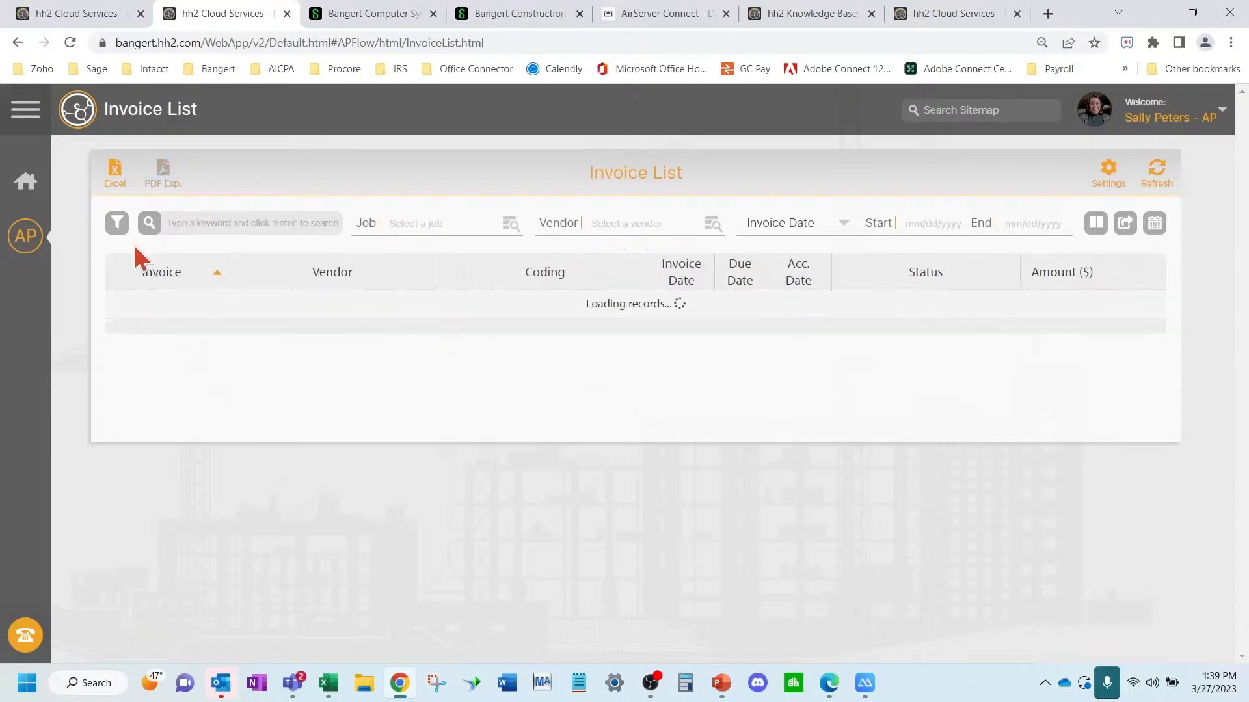
left_click(118, 227)
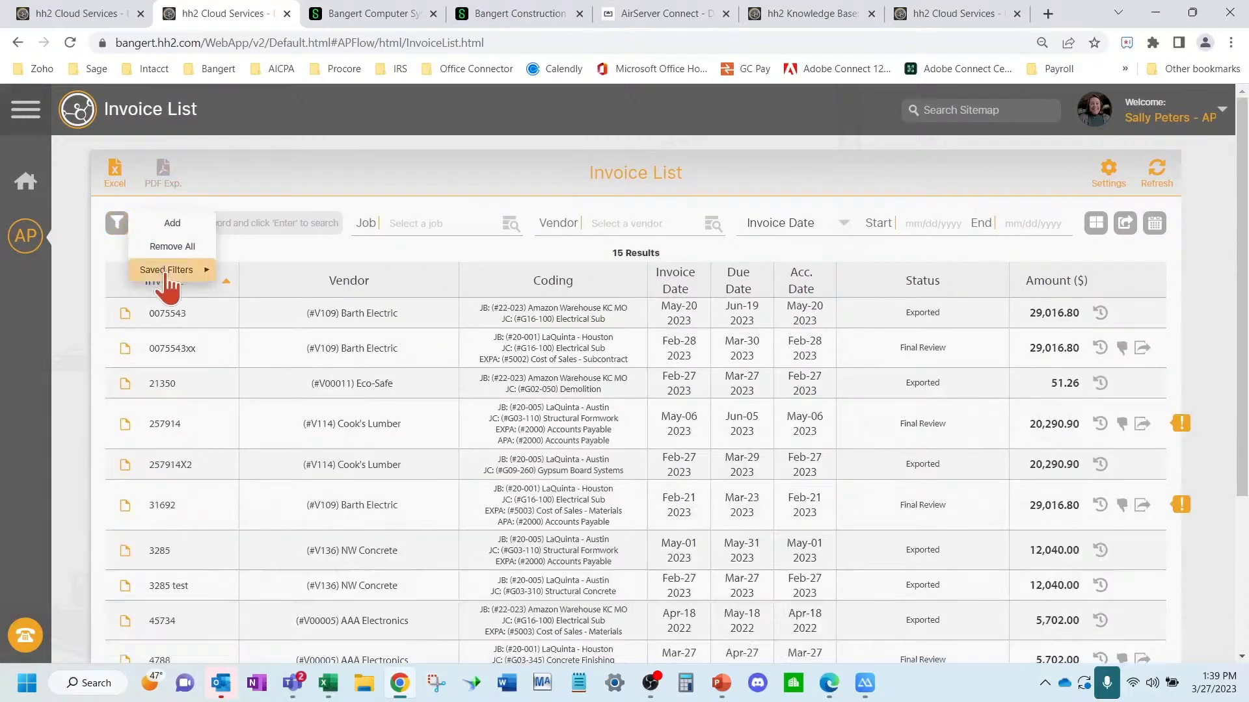
left_click(167, 270)
left_click(254, 294)
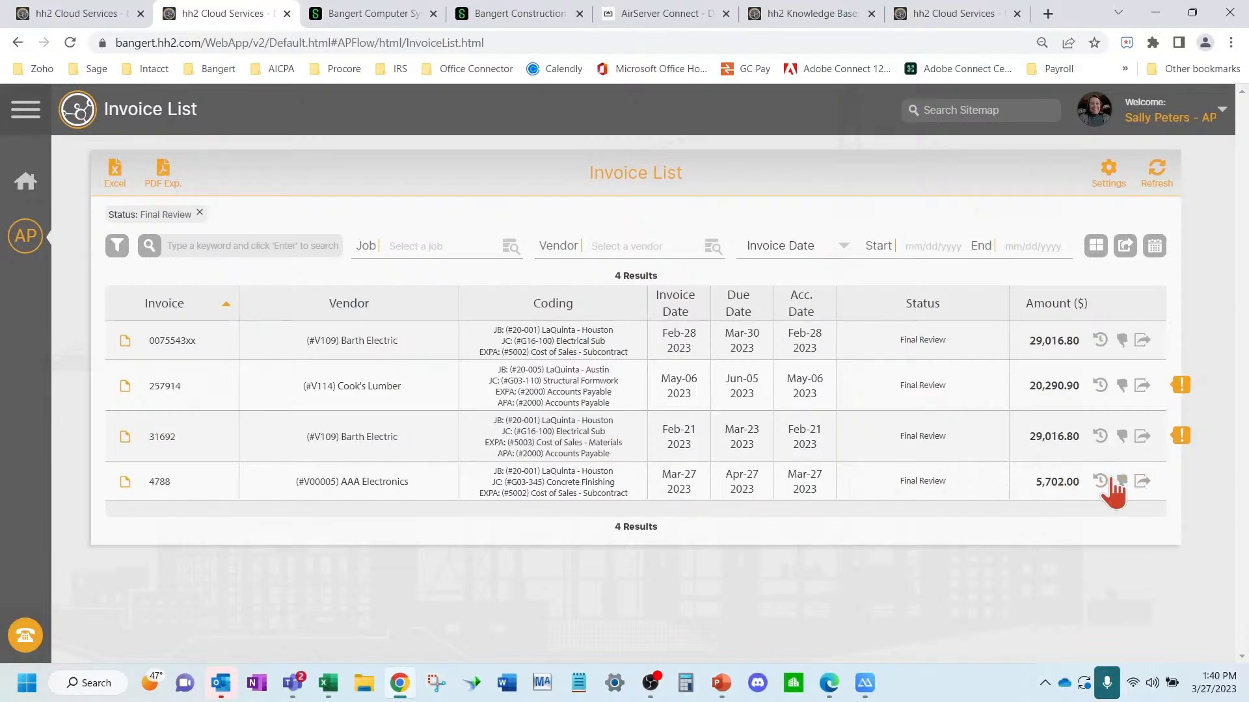
- Select only AAA Electronics invoice 4788 in the Final Review list and export it
left_click(1097, 247)
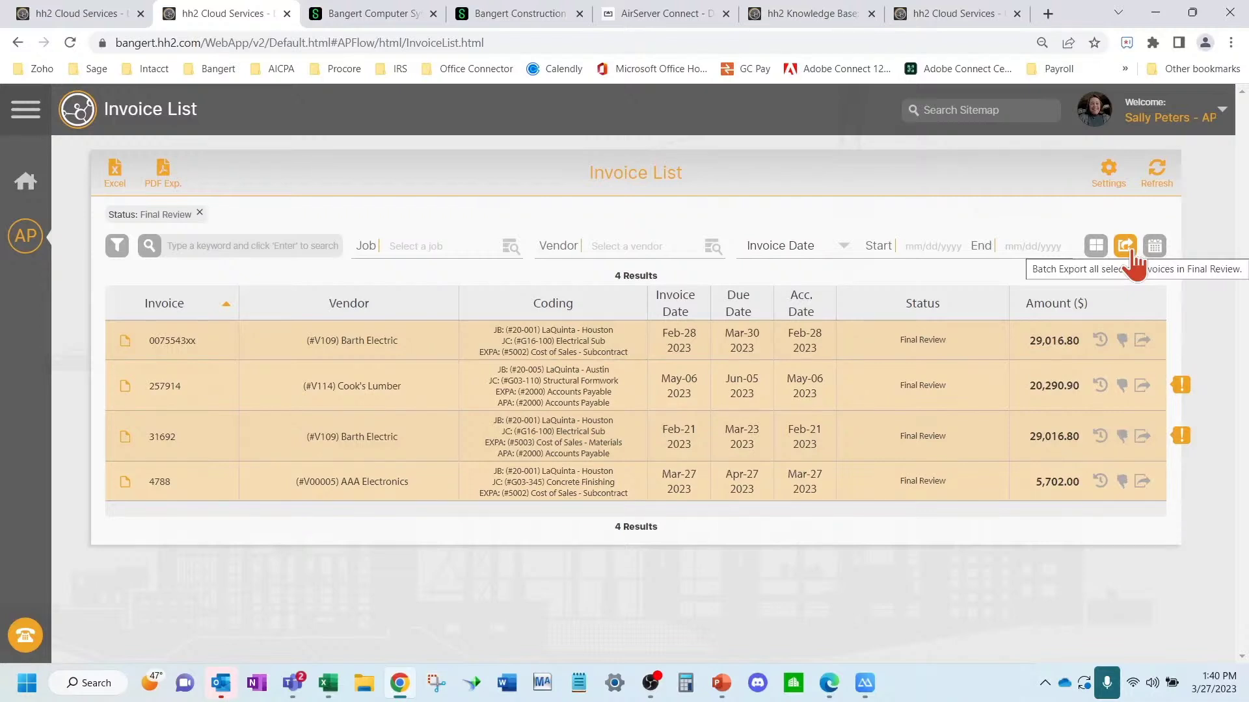
left_click(1096, 246)
left_click(188, 488)
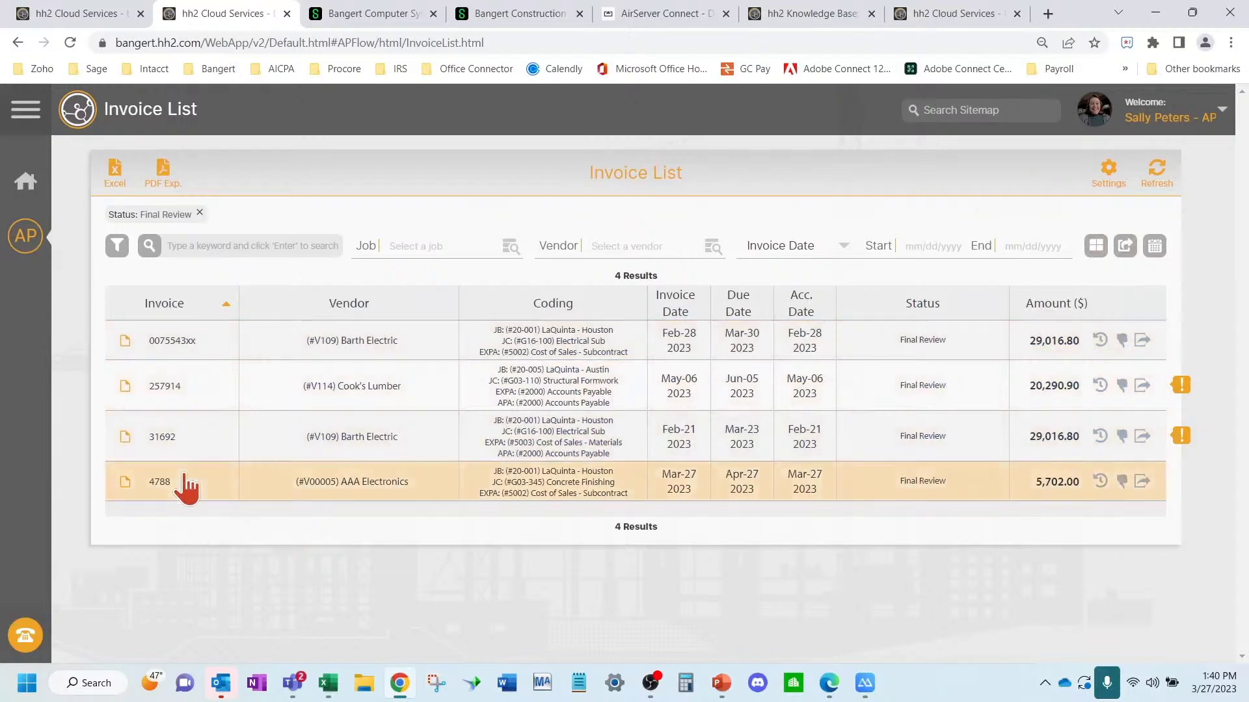
left_click(1143, 482)
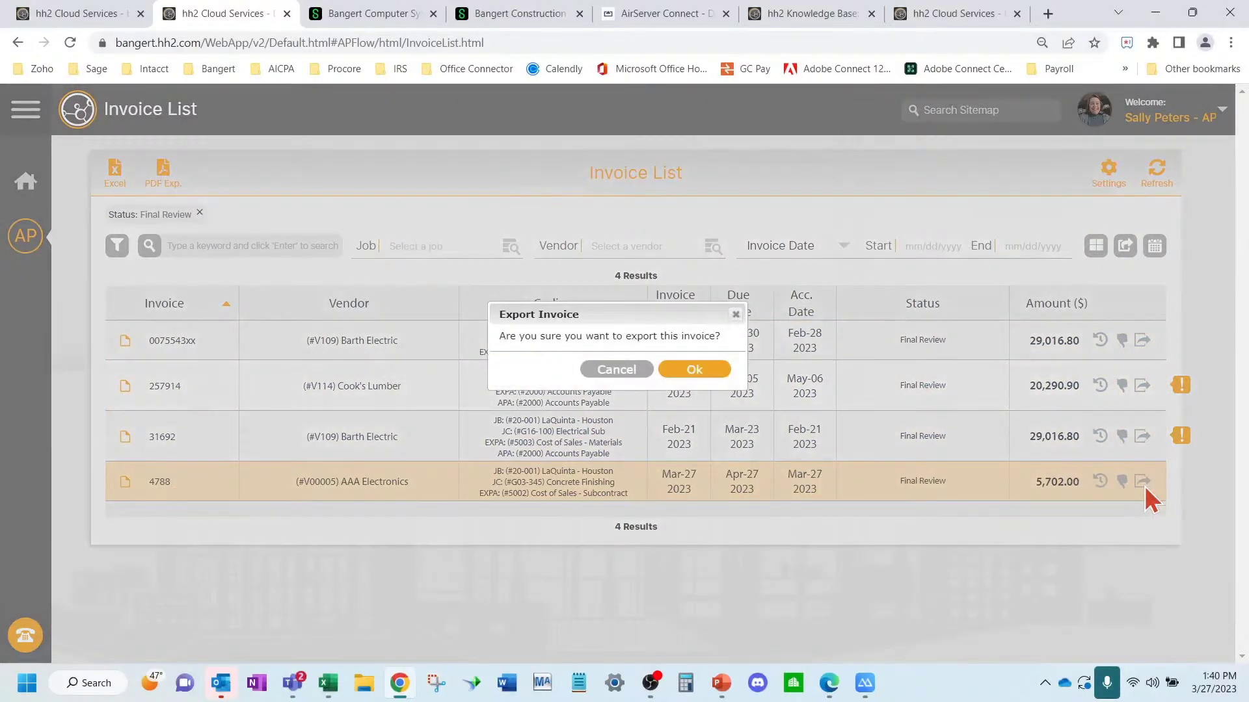
left_click(670, 376)
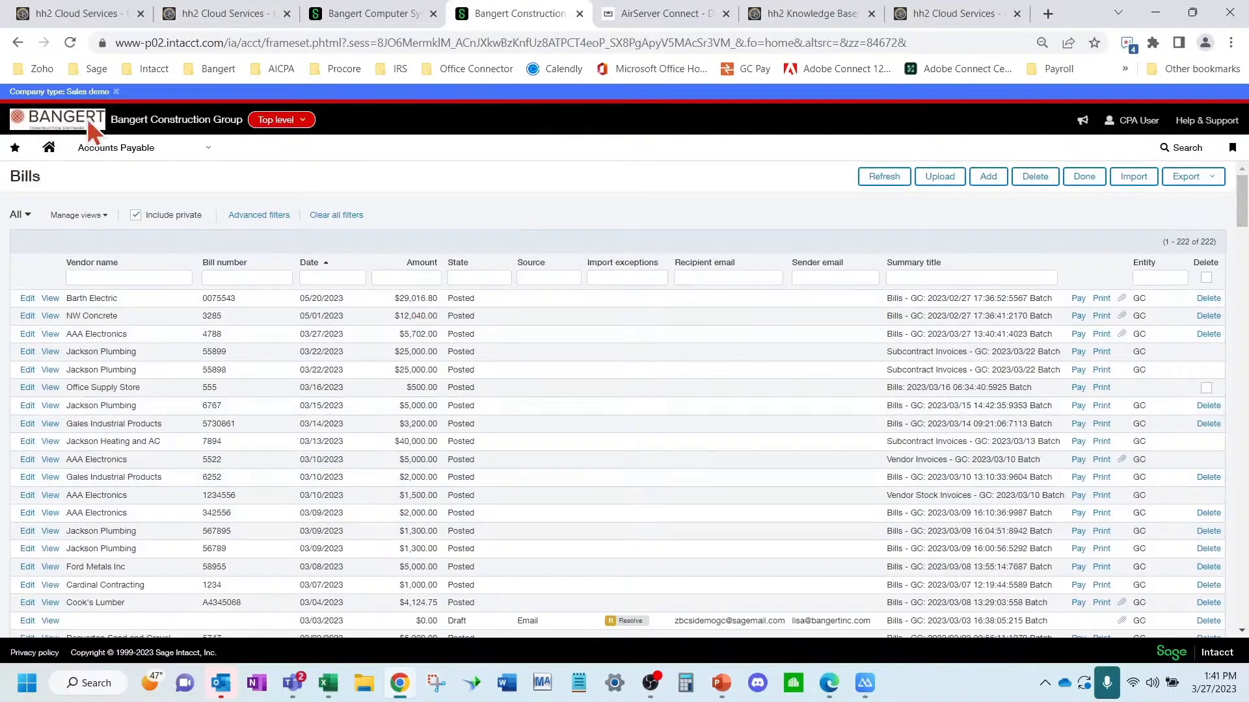
- Open the Accounts Payable bills list, view AAA Electronics bill 4788, and review its header details and entries
left_click(97, 148)
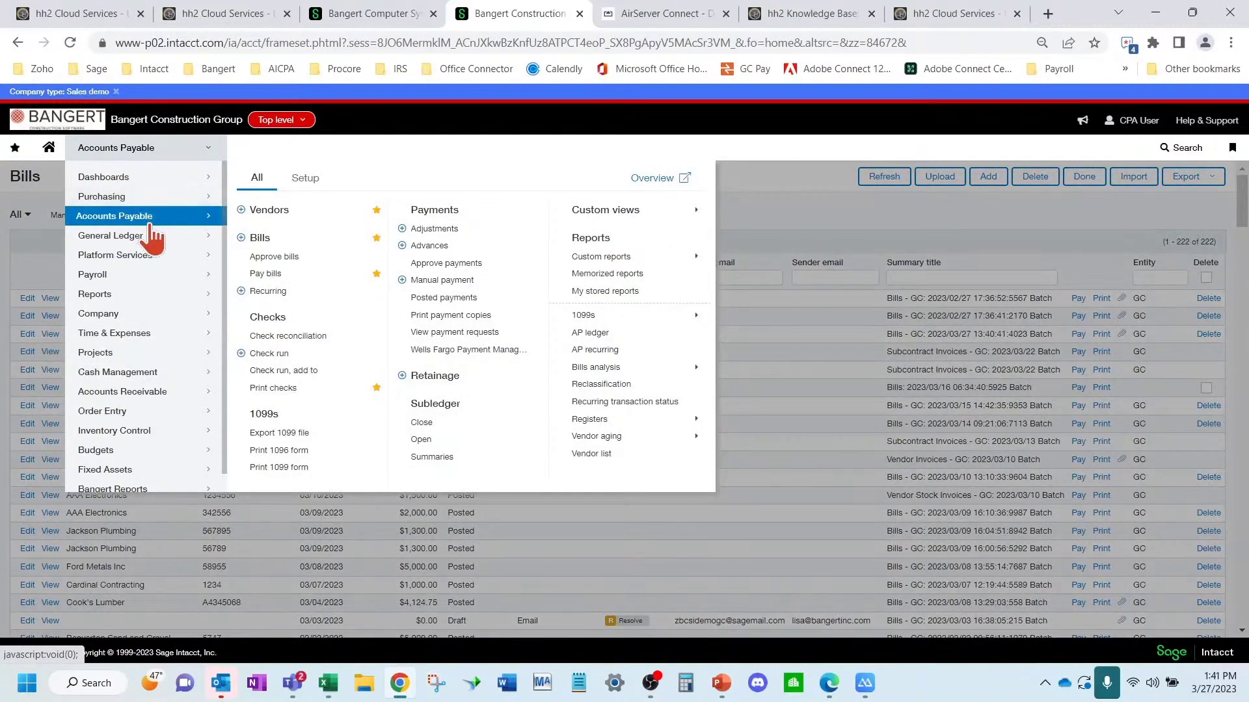
left_click(292, 239)
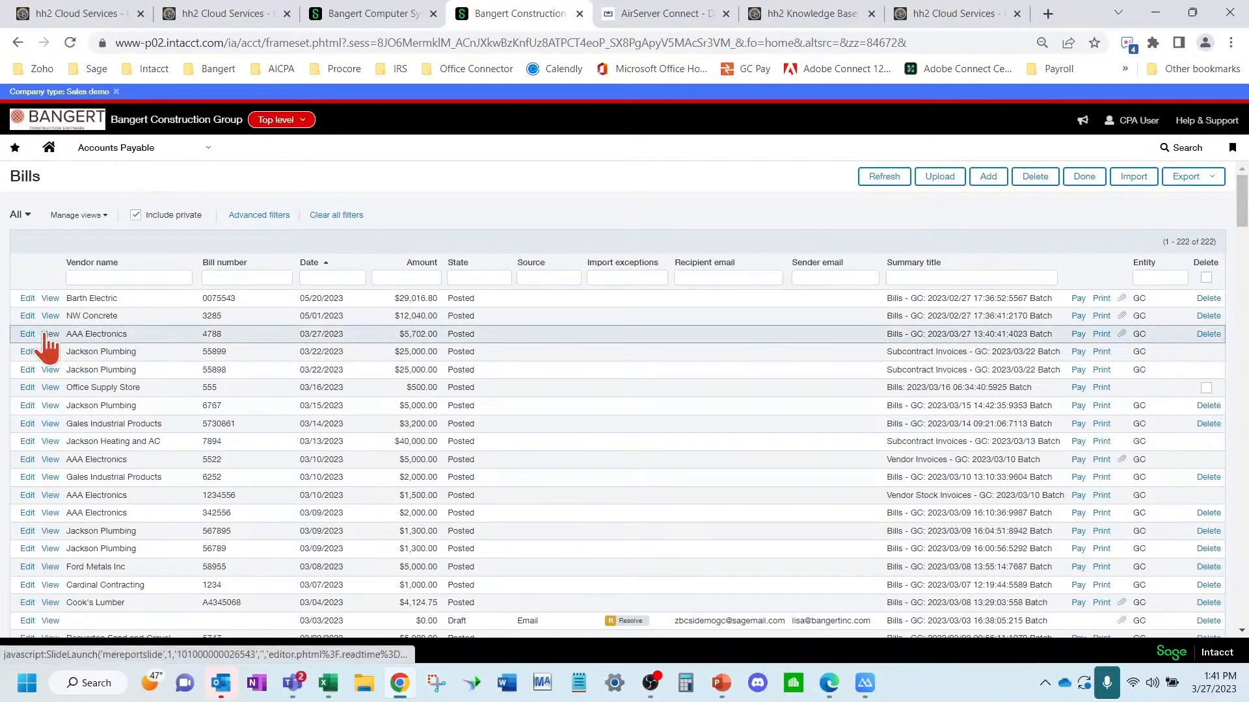
left_click(605, 349)
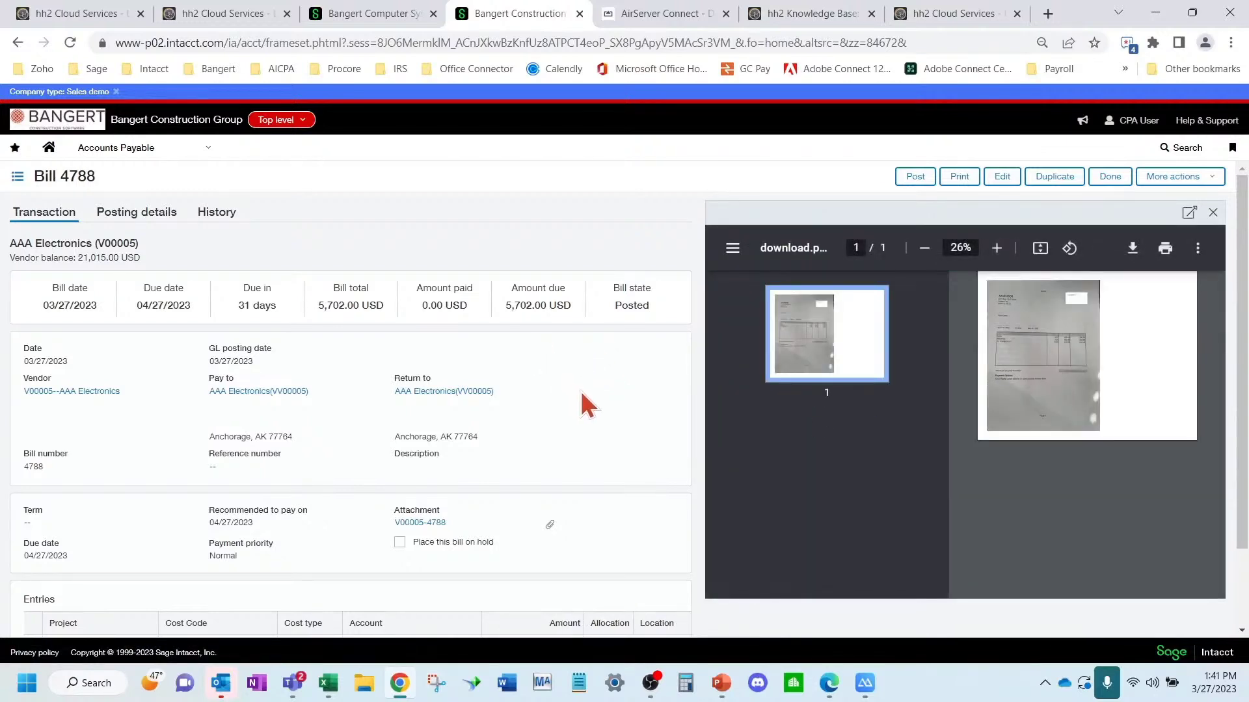
scroll(582, 392, "down", 3)
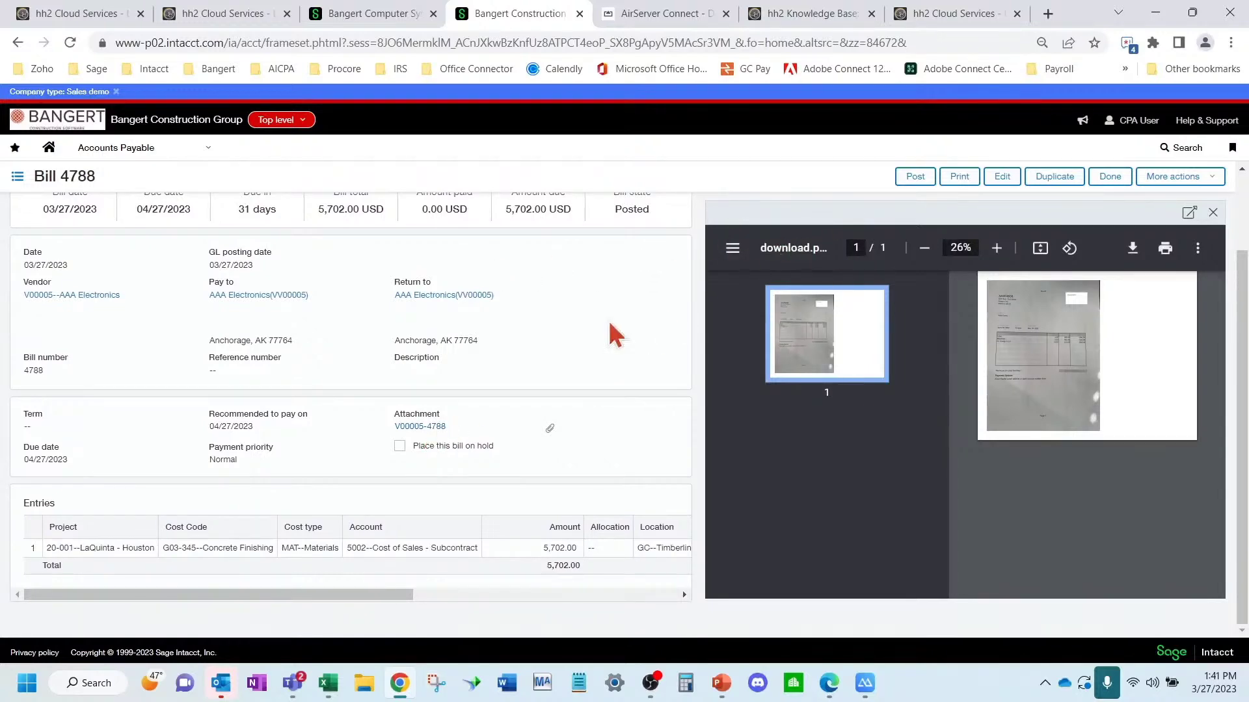
scroll(600, 371, "up", 3)
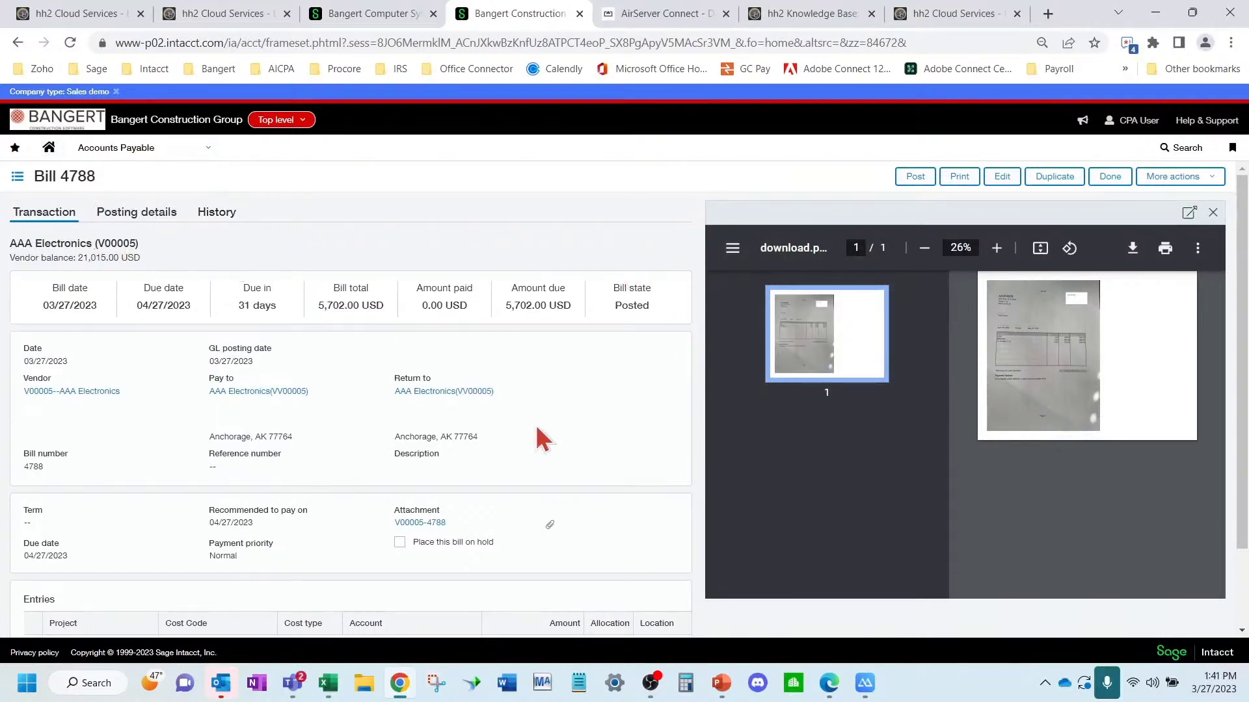
scroll(543, 442, "down", 2)
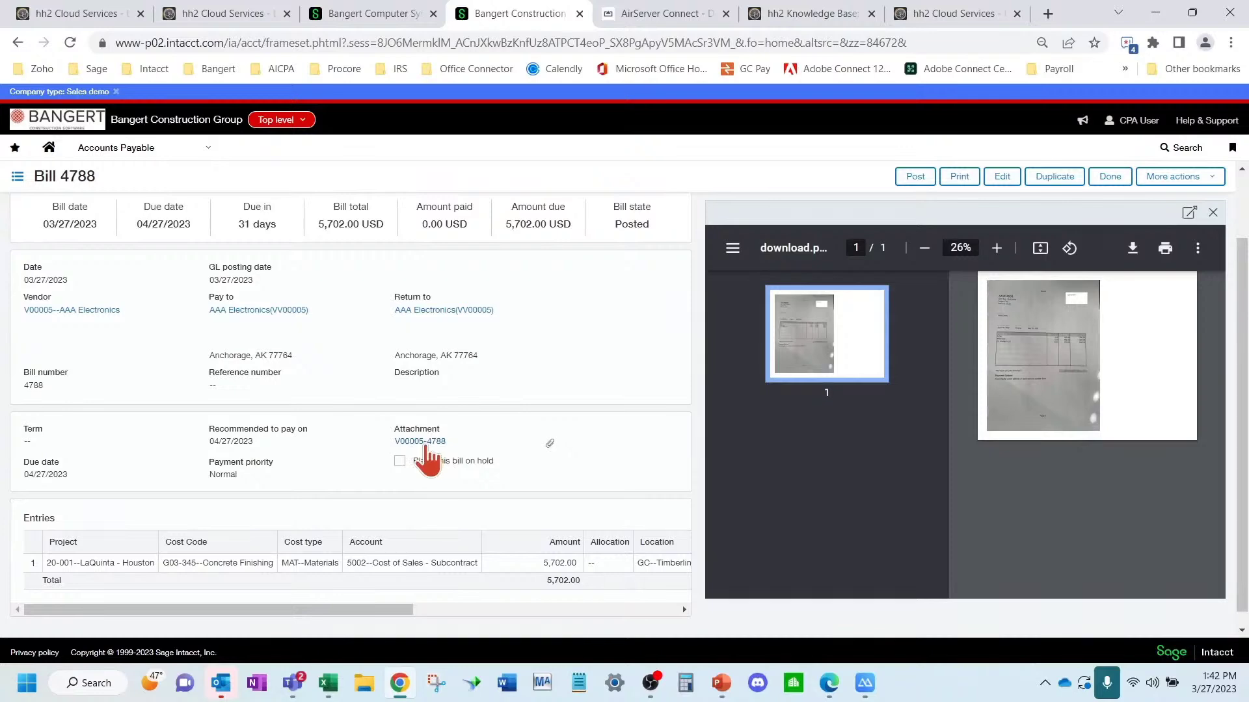
- Open the bill's attachment record, view its file DATAENTRY-4788.pdf, and close both the file and the record
left_click(426, 445)
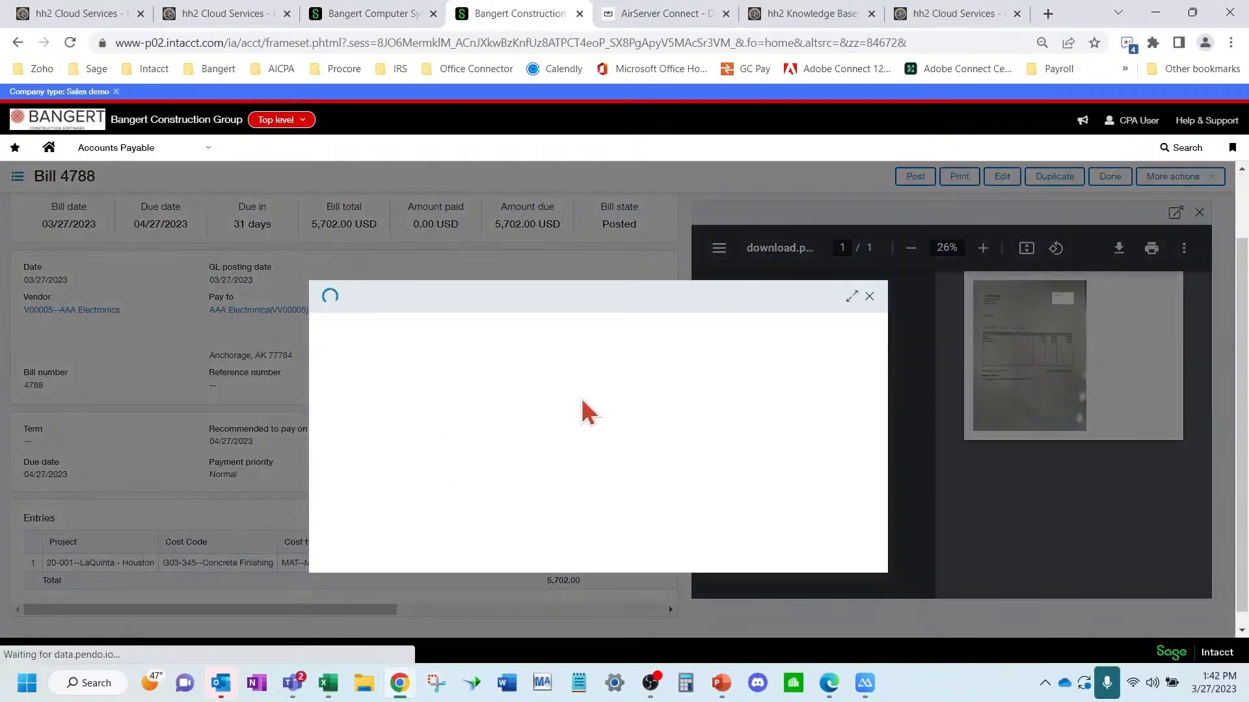
left_click(410, 491)
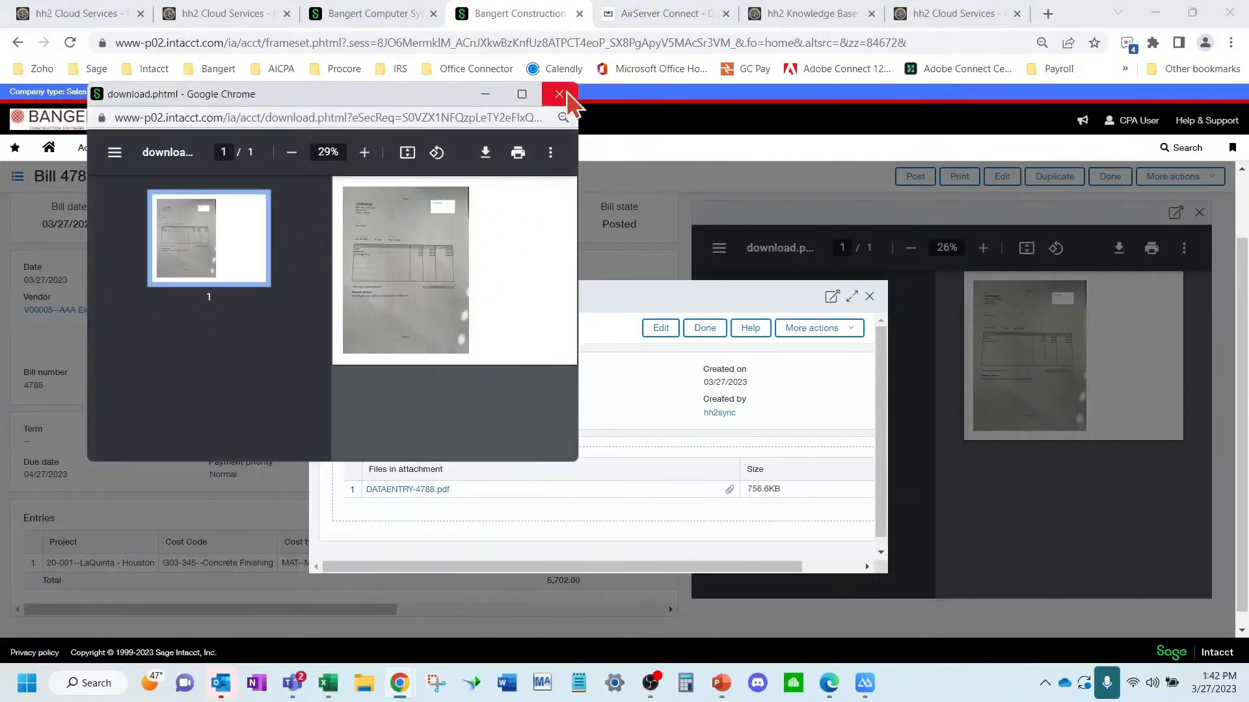
left_click(559, 98)
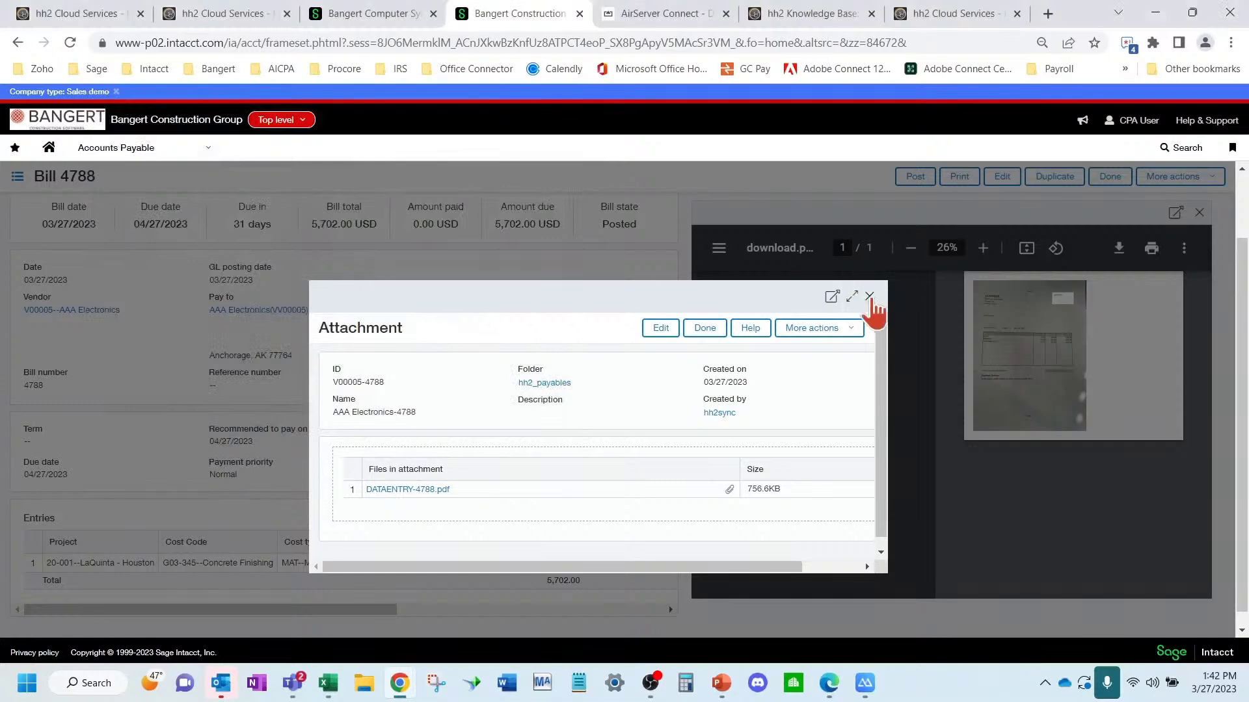
left_click(869, 297)
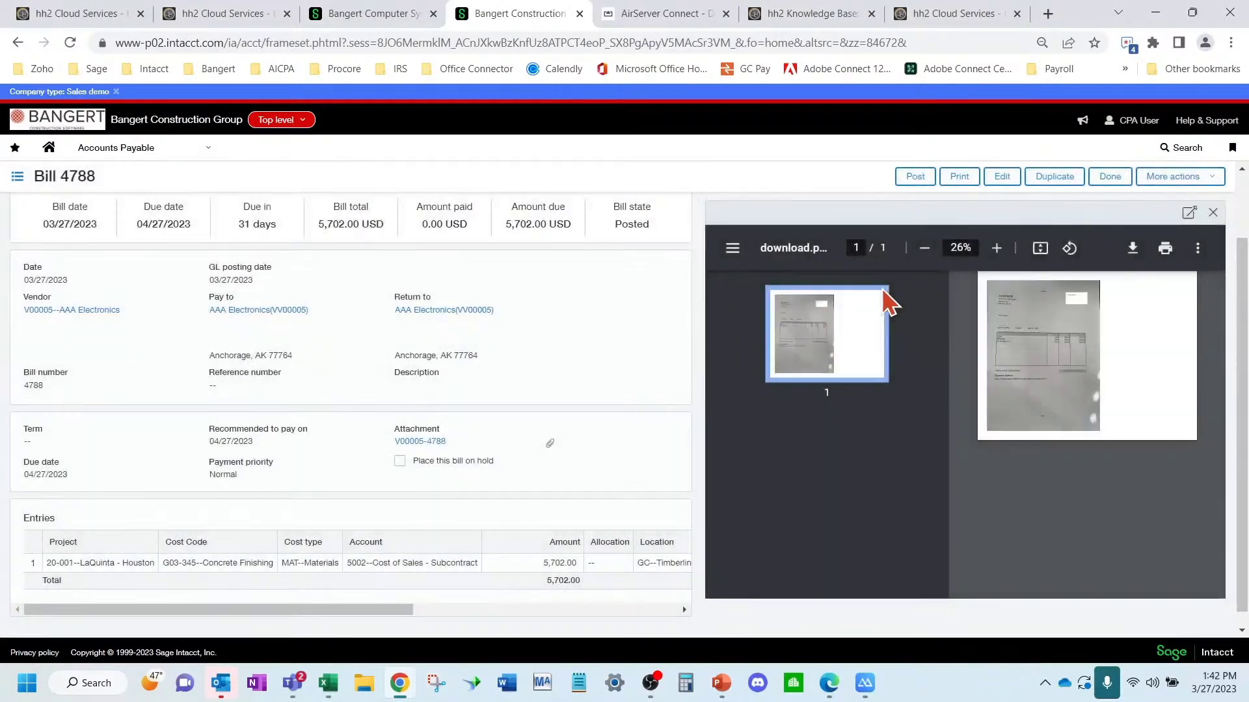
- Close bill 4788 to return to the bills list, and switch to the presentation's Questions slide
scroll(589, 430, "up", 2)
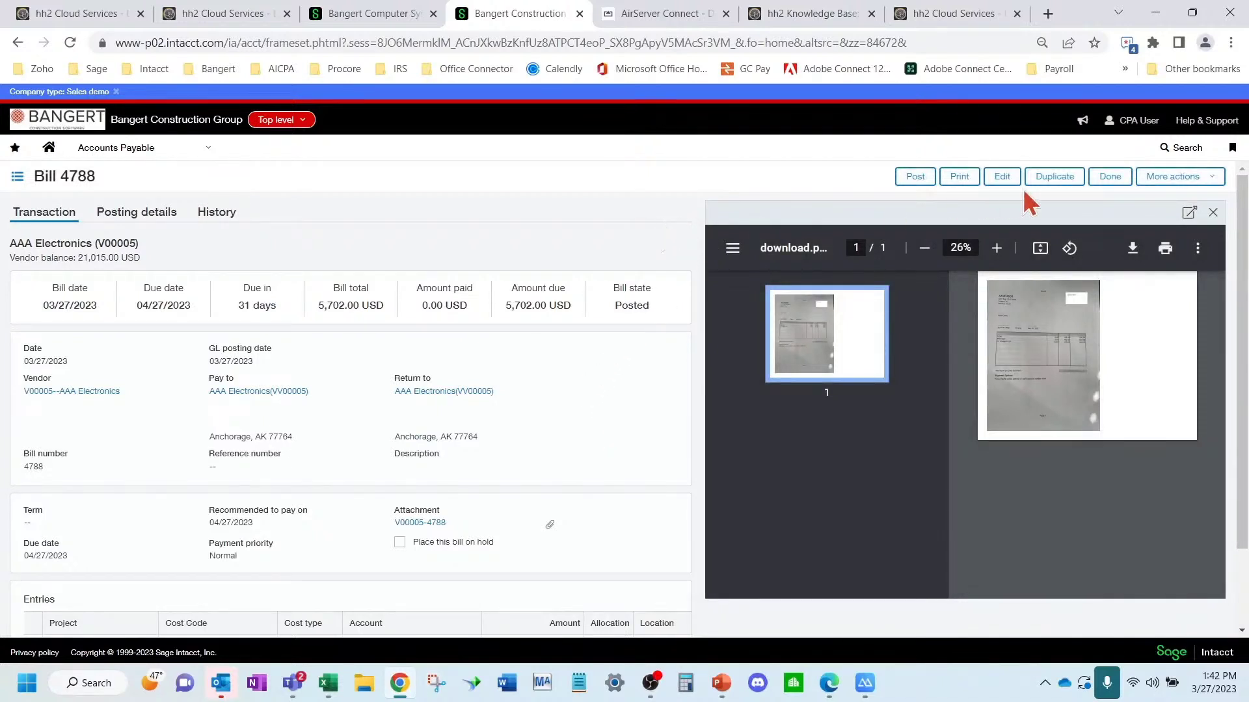
left_click(1108, 176)
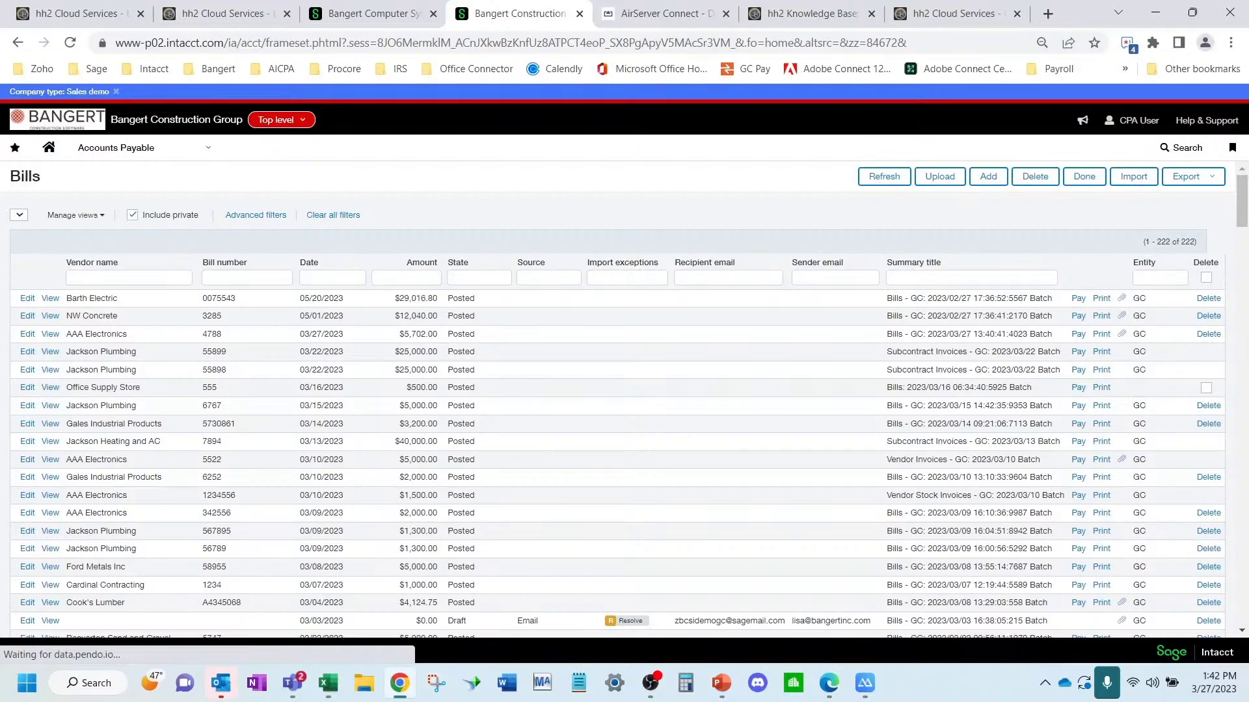
key("alt+Tab")
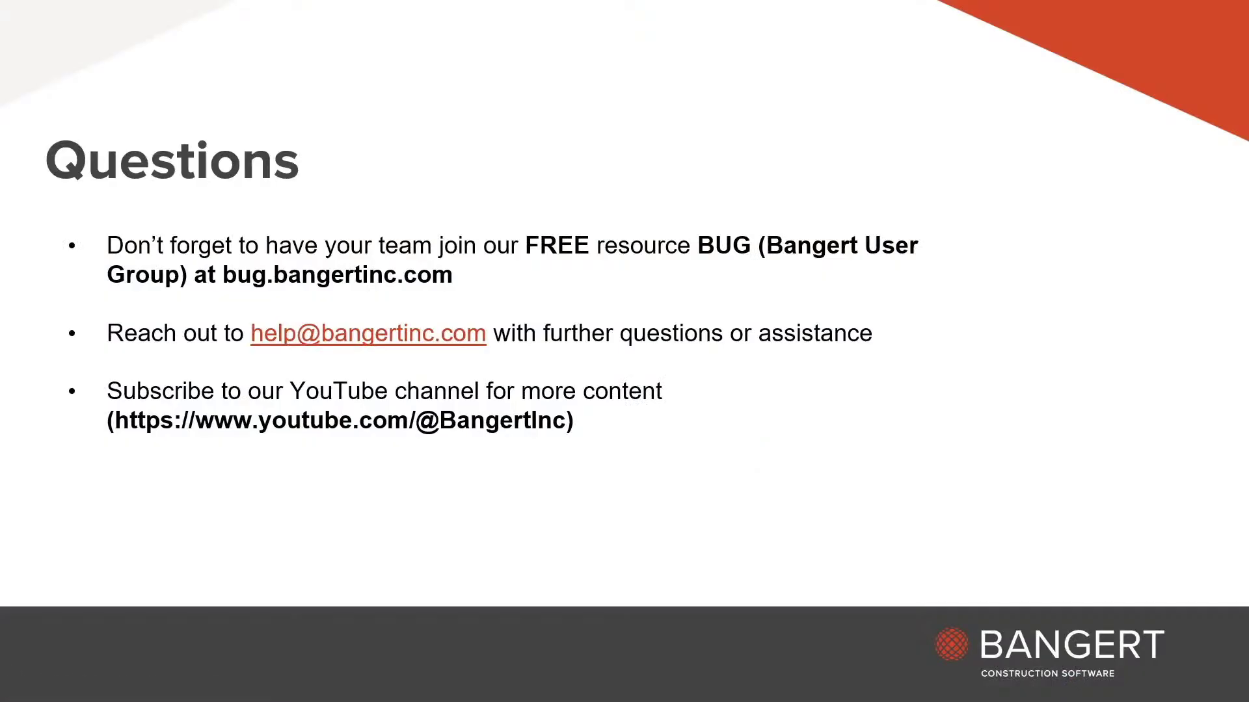